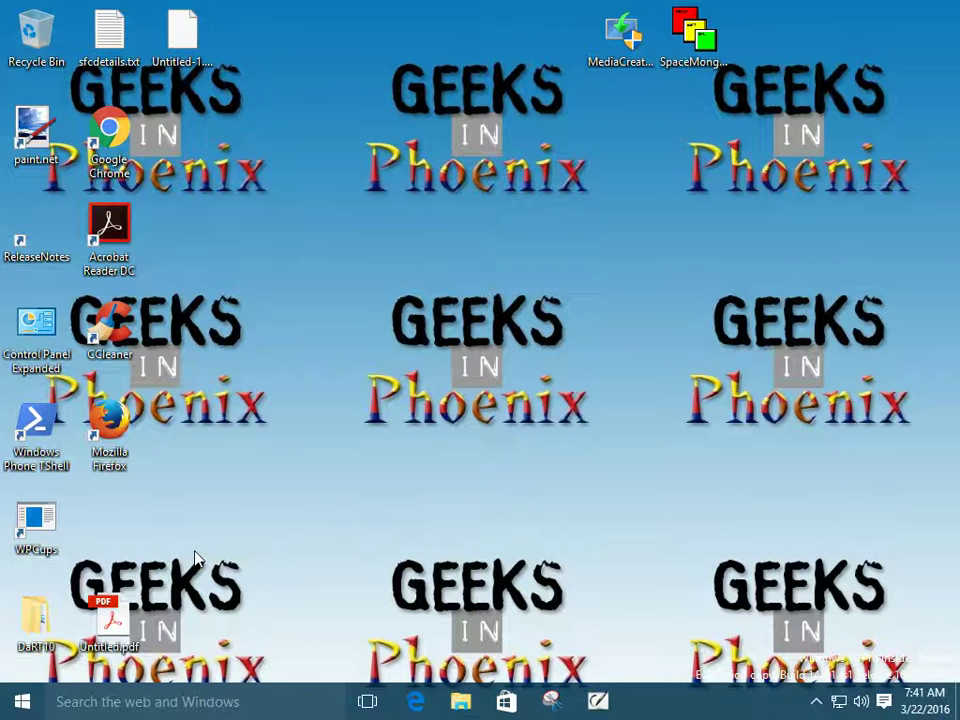
- Bring up the Windows Run dialog with the eudcedit command in its Open box
key(super+r)
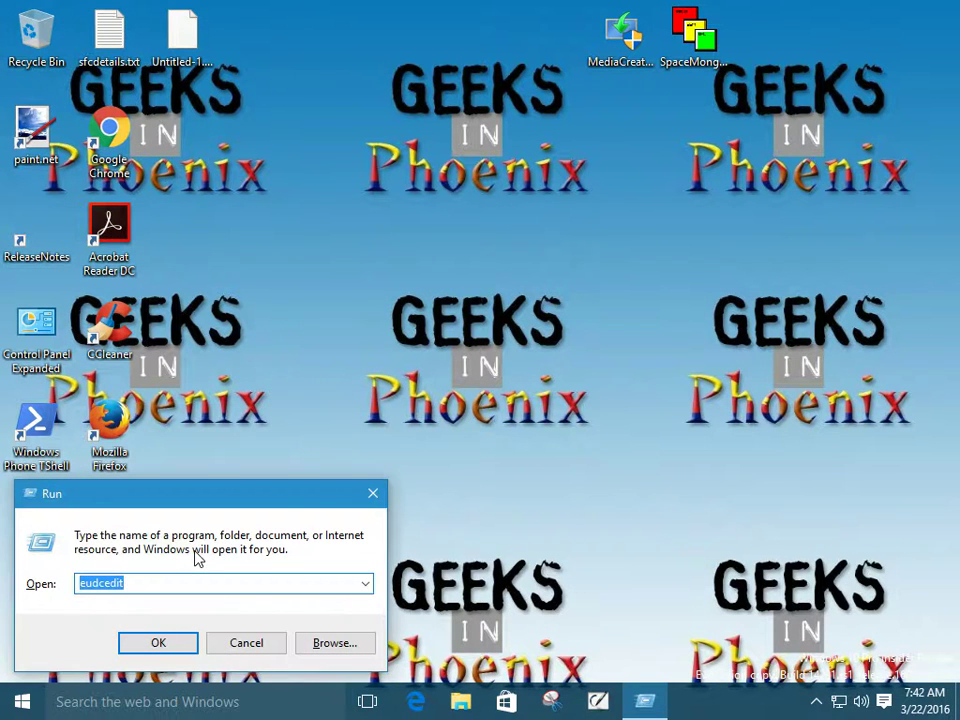
click(246, 648)
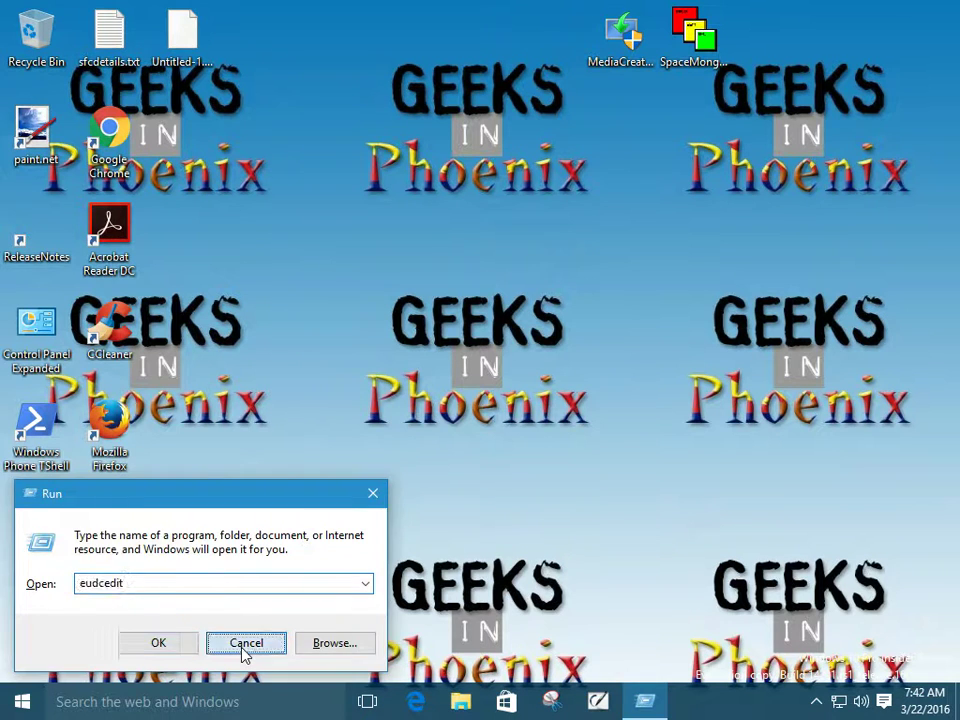
right_click(22, 703)
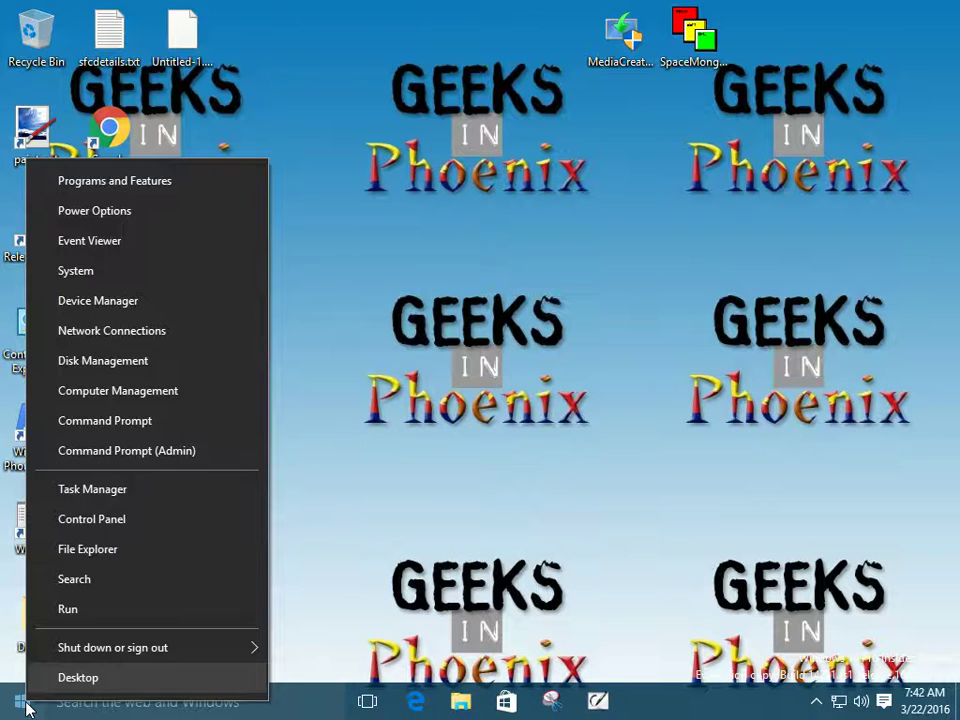
click(78, 614)
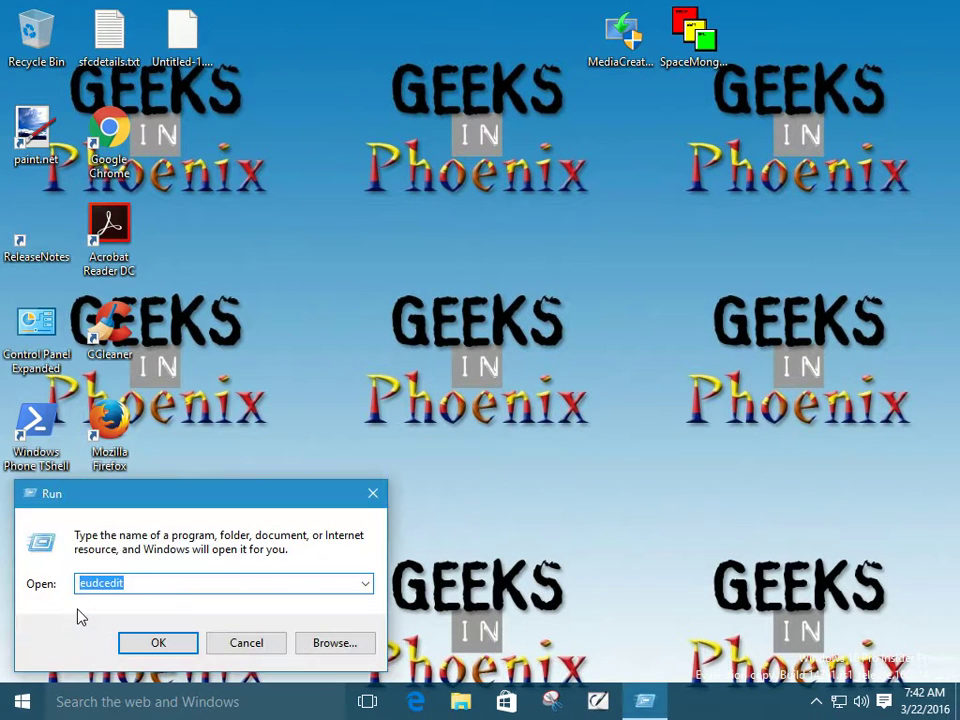
click(145, 585)
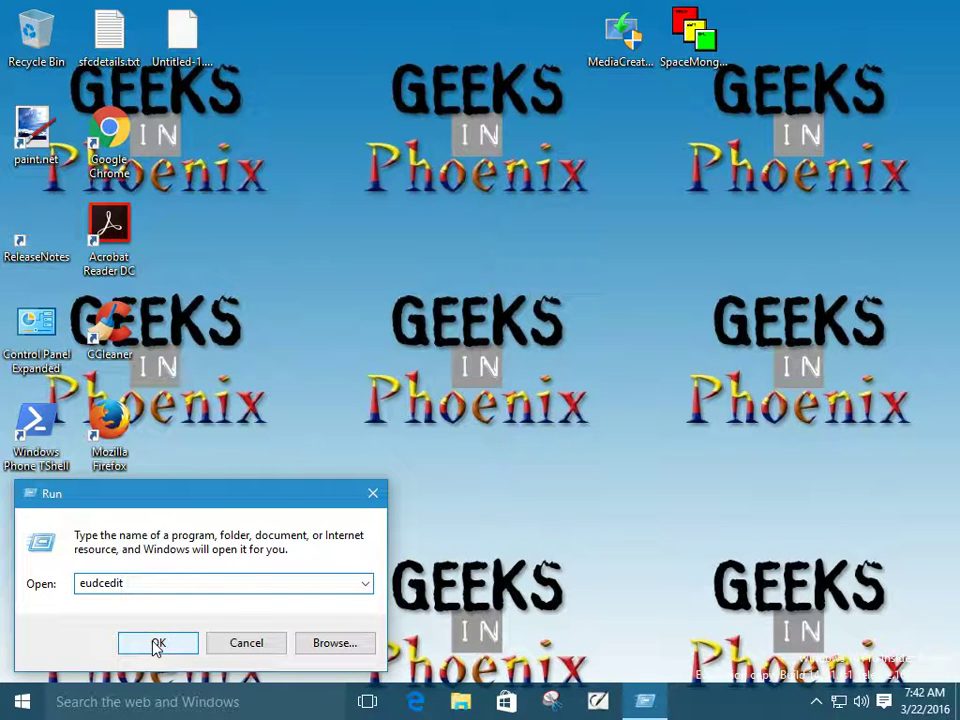
- In File Explorer, open the Windows folder on Local Disk (C:)
click(460, 703)
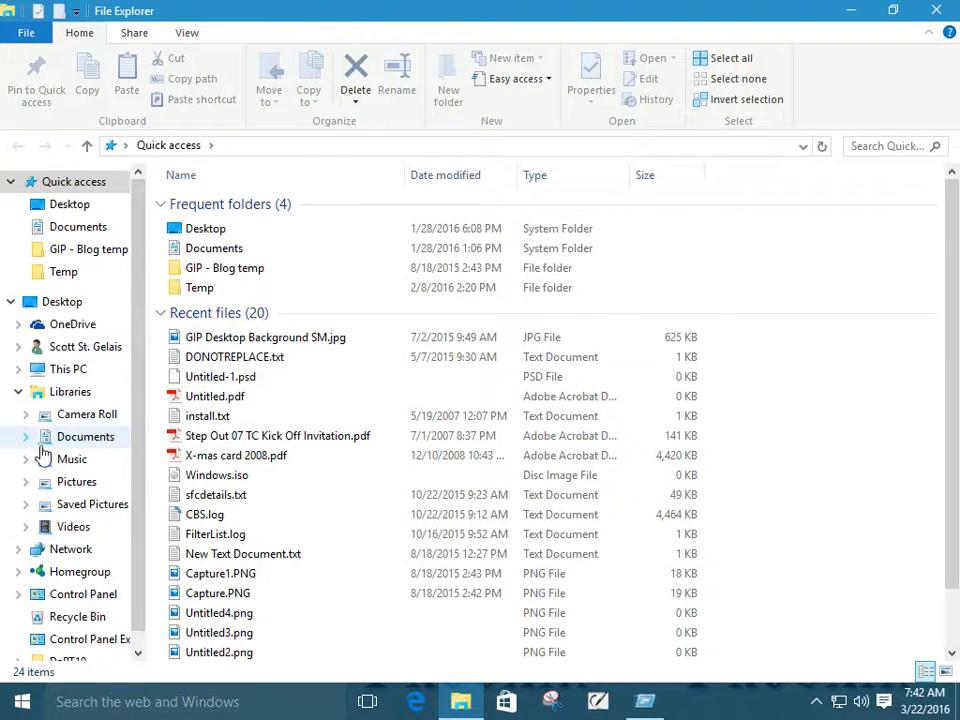
click(19, 369)
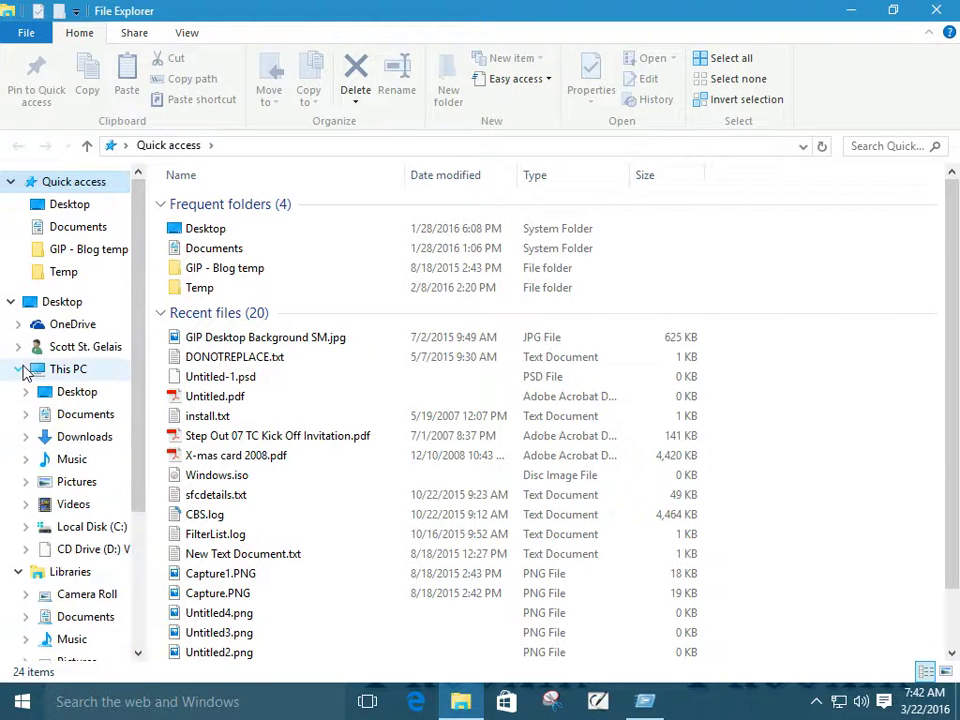
click(90, 530)
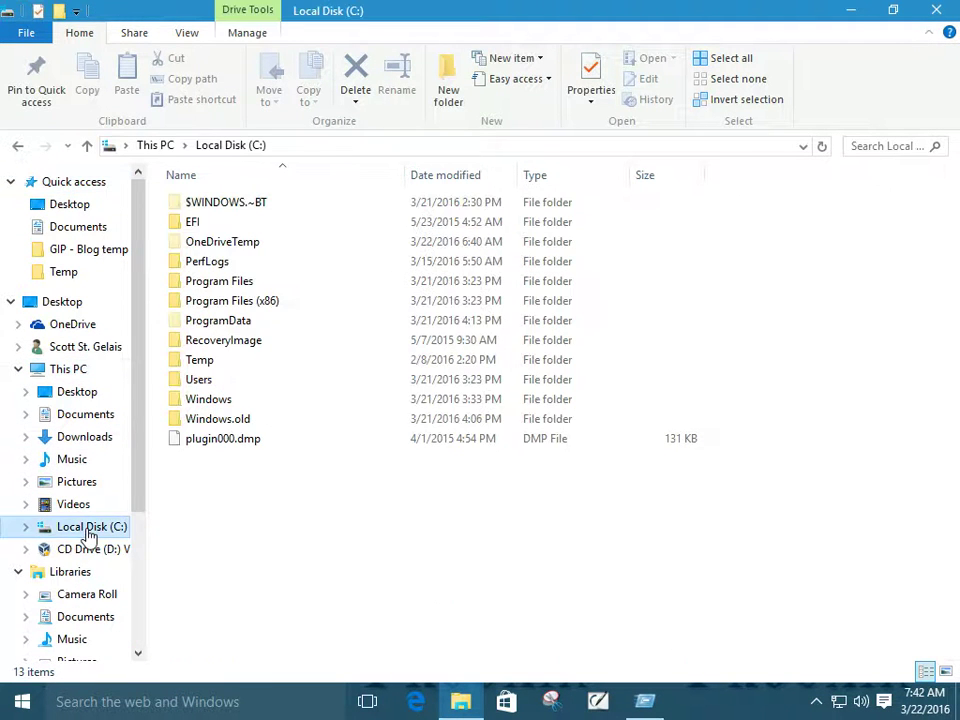
click(198, 400)
double_click(198, 400)
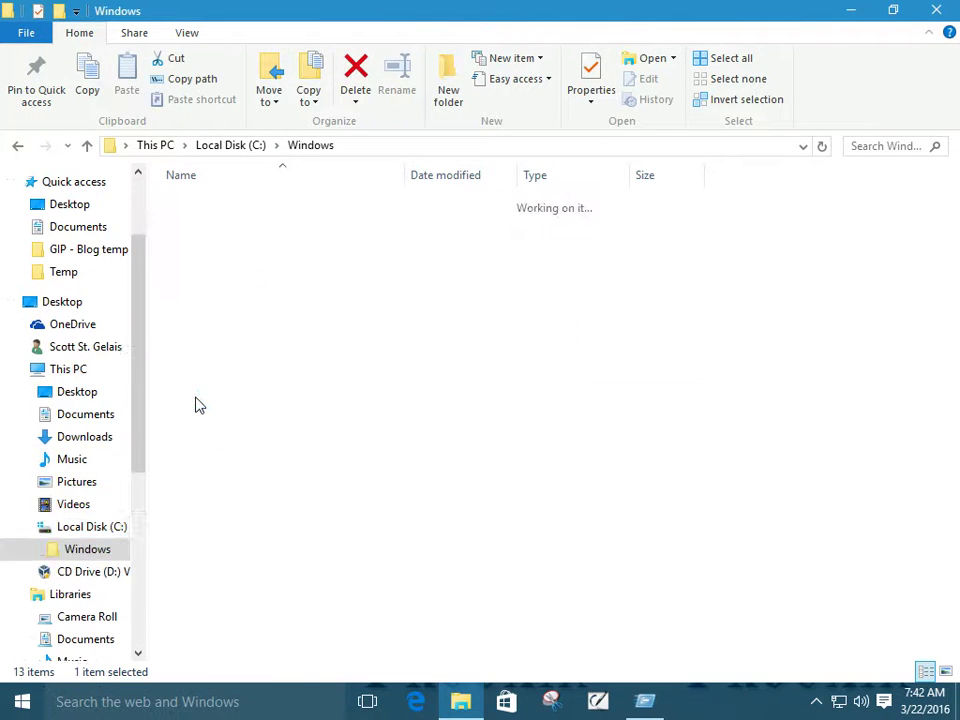
- Open the System32 folder and select the eudcedit.exe program file
scroll(249, 444, down, 13)
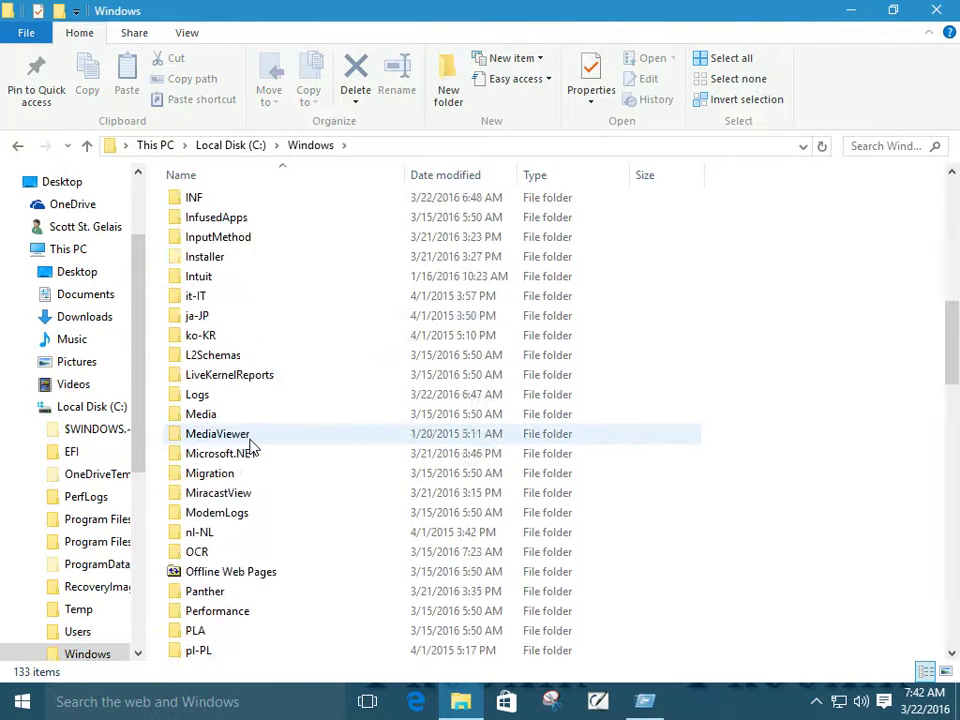
scroll(250, 446, down, 7)
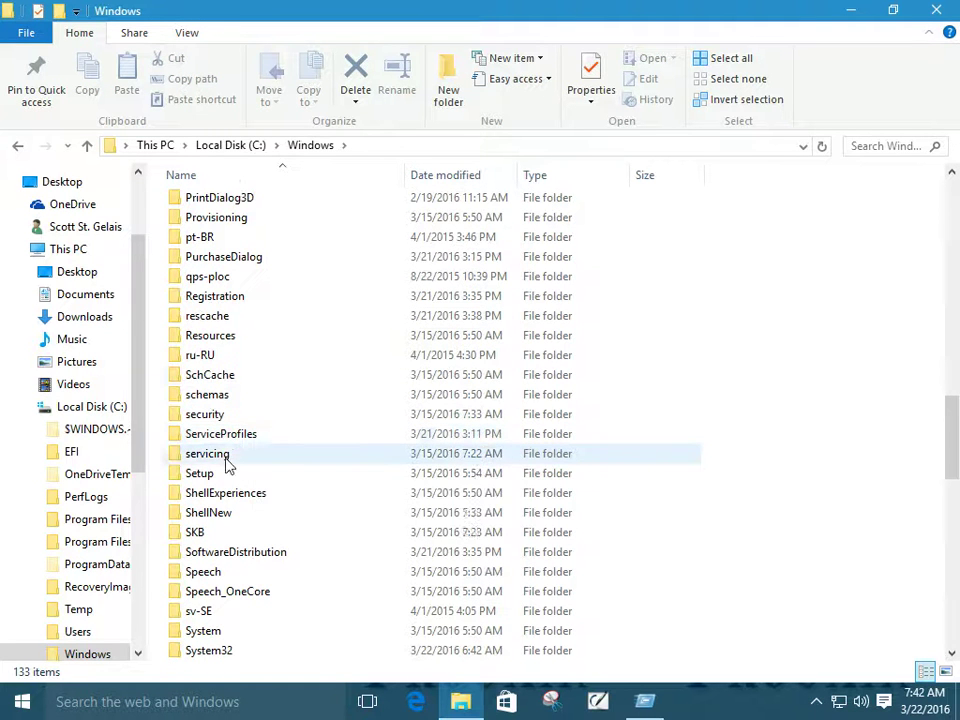
scroll(214, 600, down, 1)
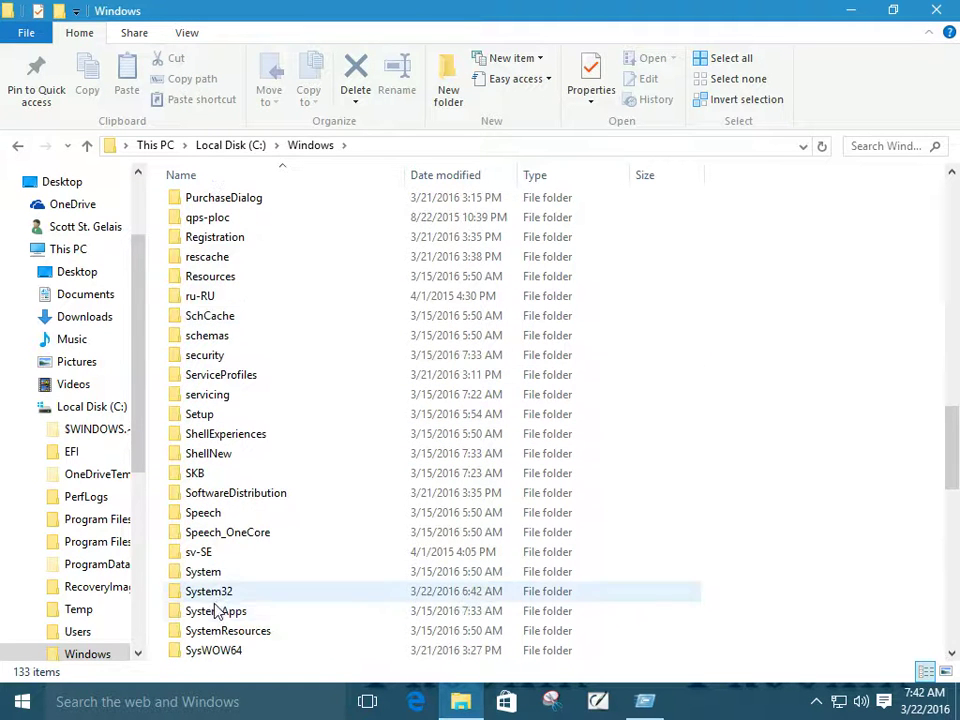
double_click(214, 591)
scroll(240, 580, down, 11)
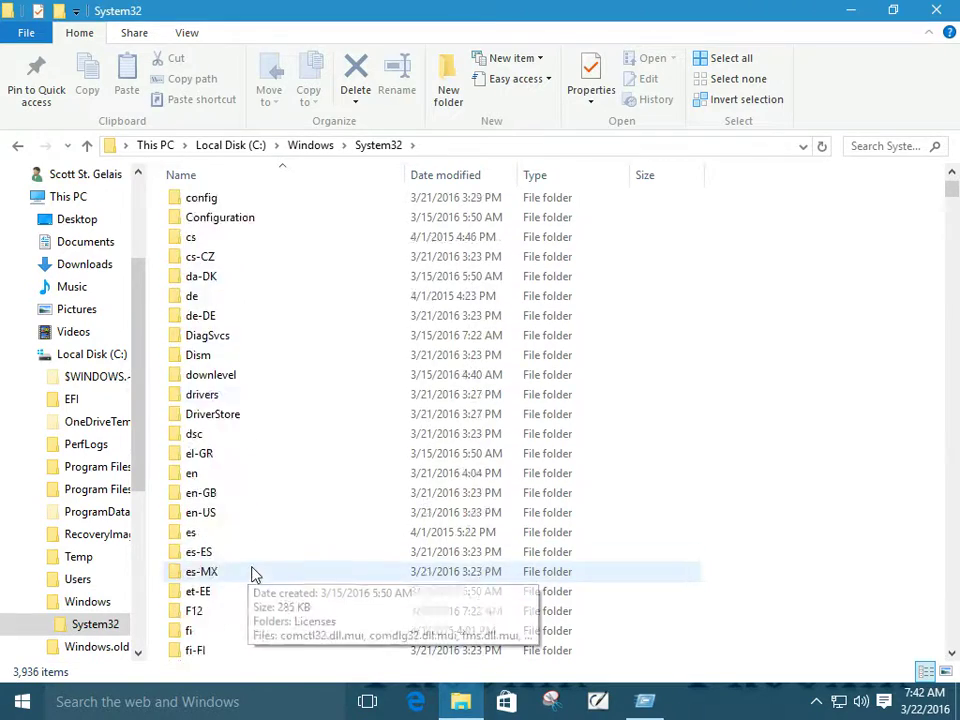
scroll(262, 571, down, 20)
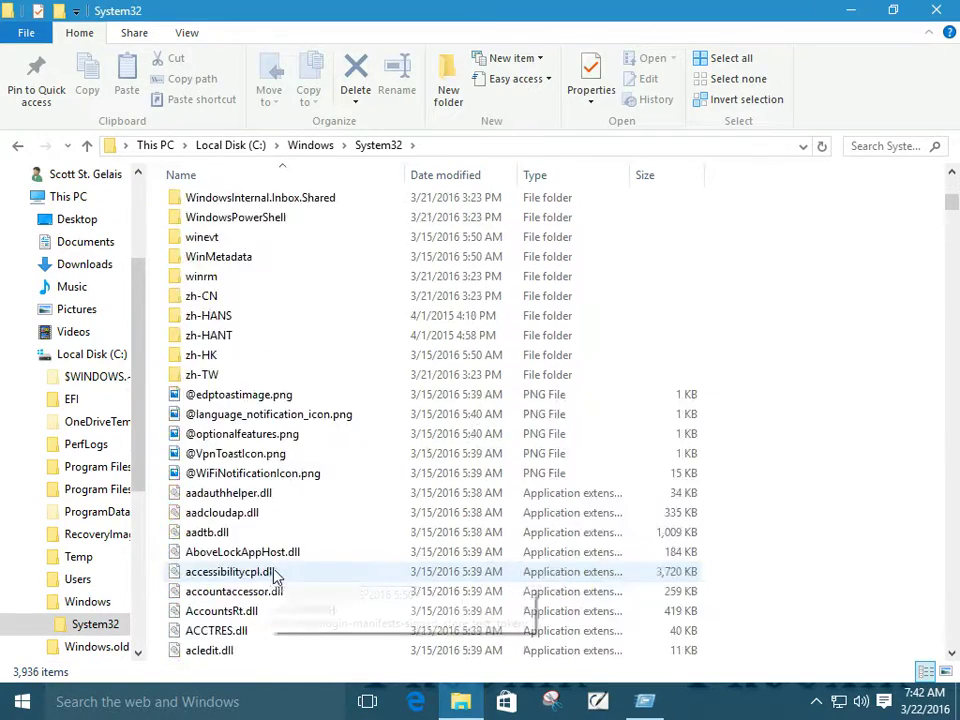
scroll(275, 578, down, 20)
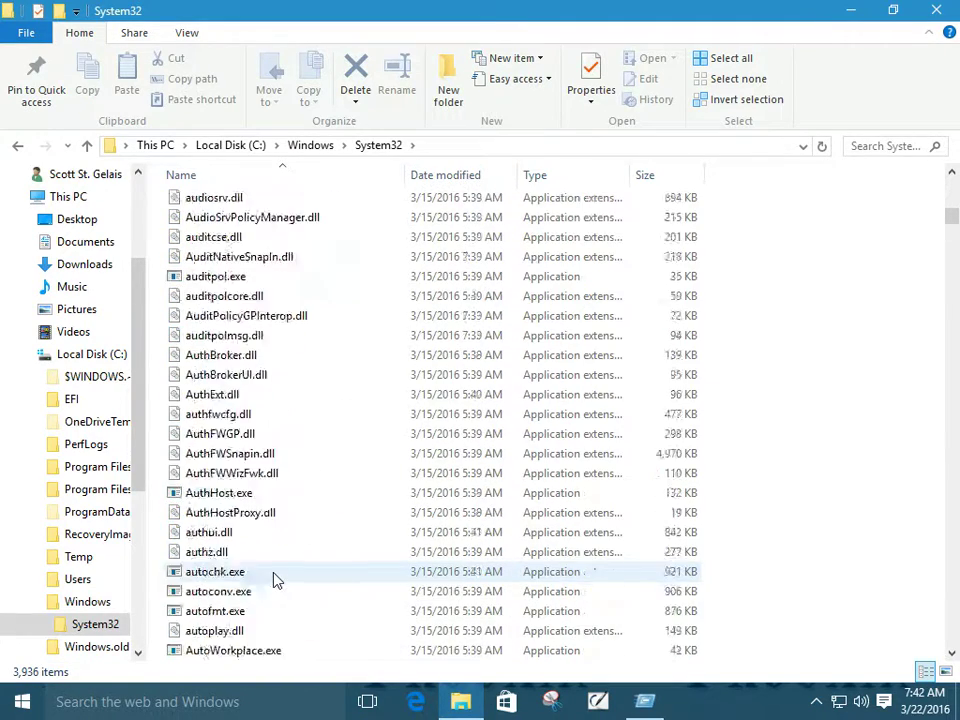
scroll(278, 582, down, 20)
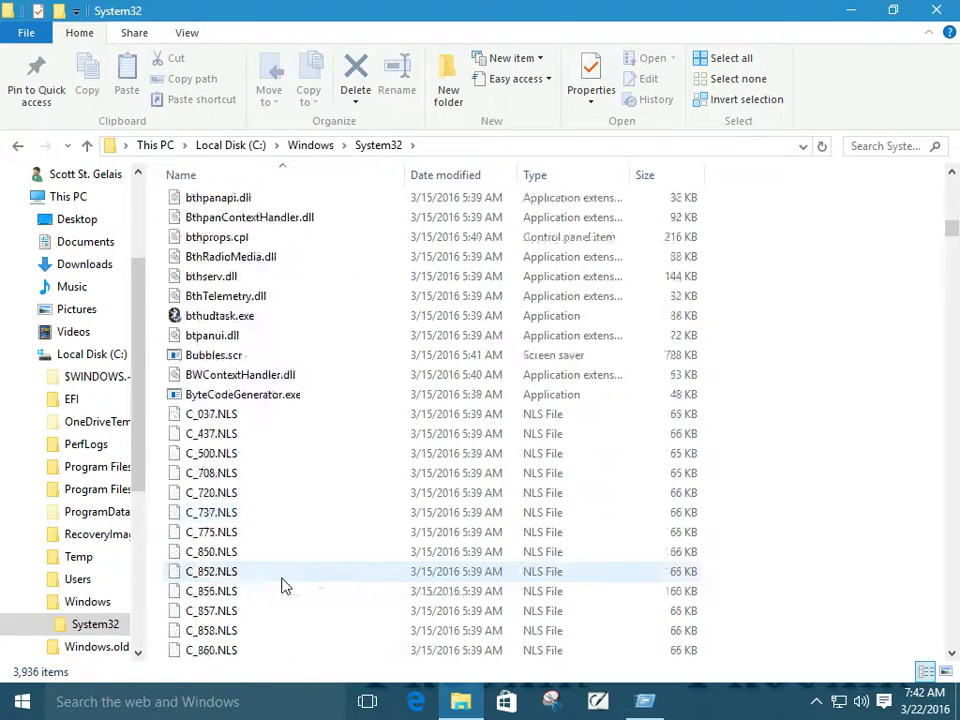
scroll(285, 585, down, 20)
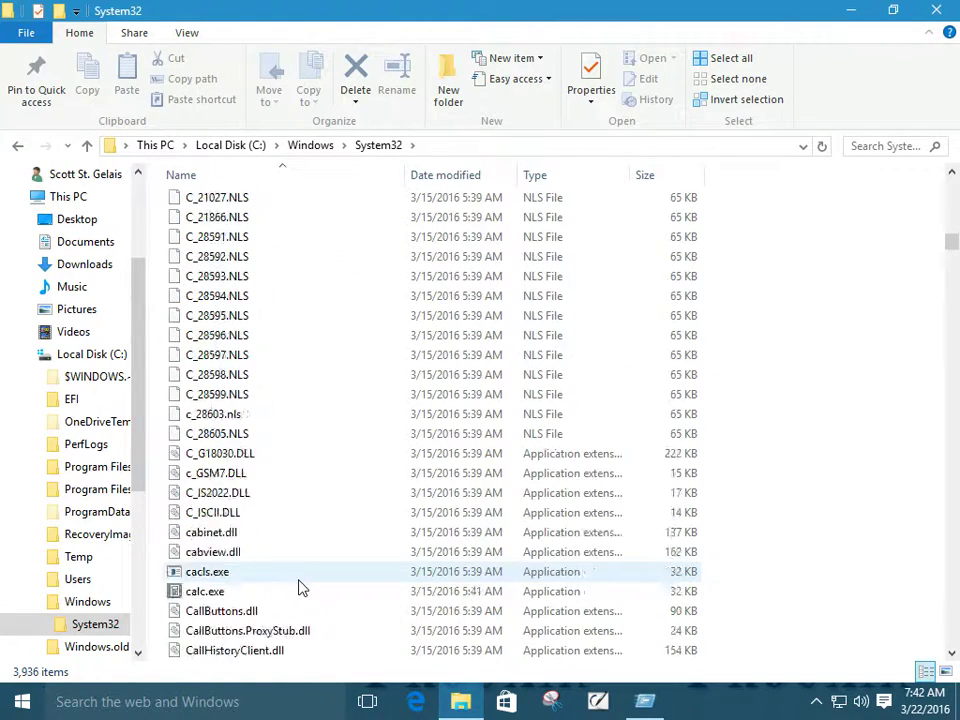
scroll(302, 591, down, 20)
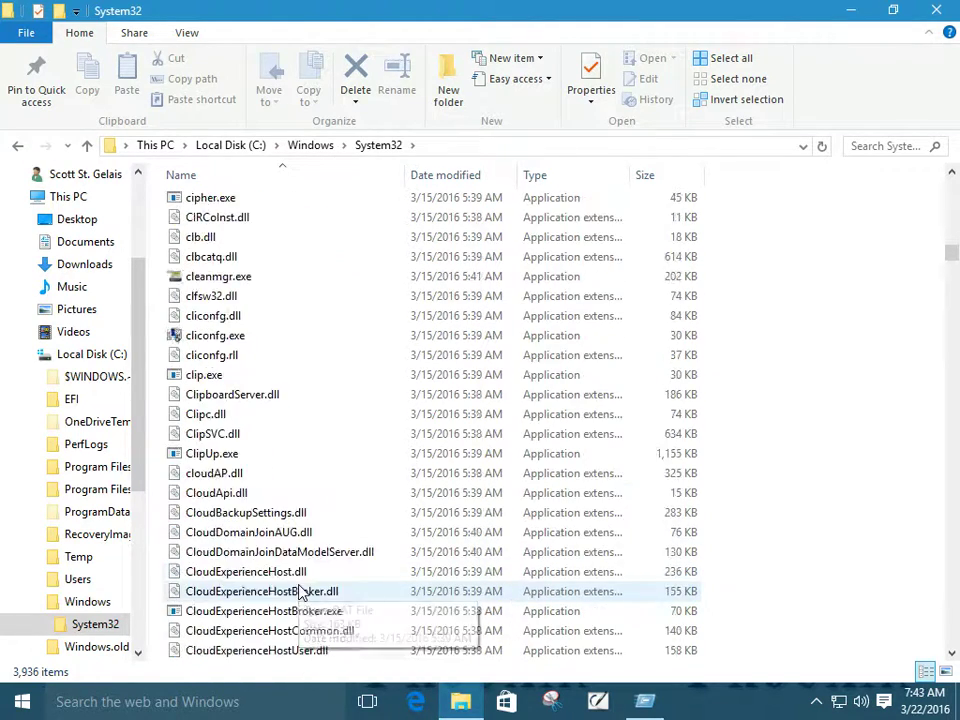
scroll(300, 591, down, 20)
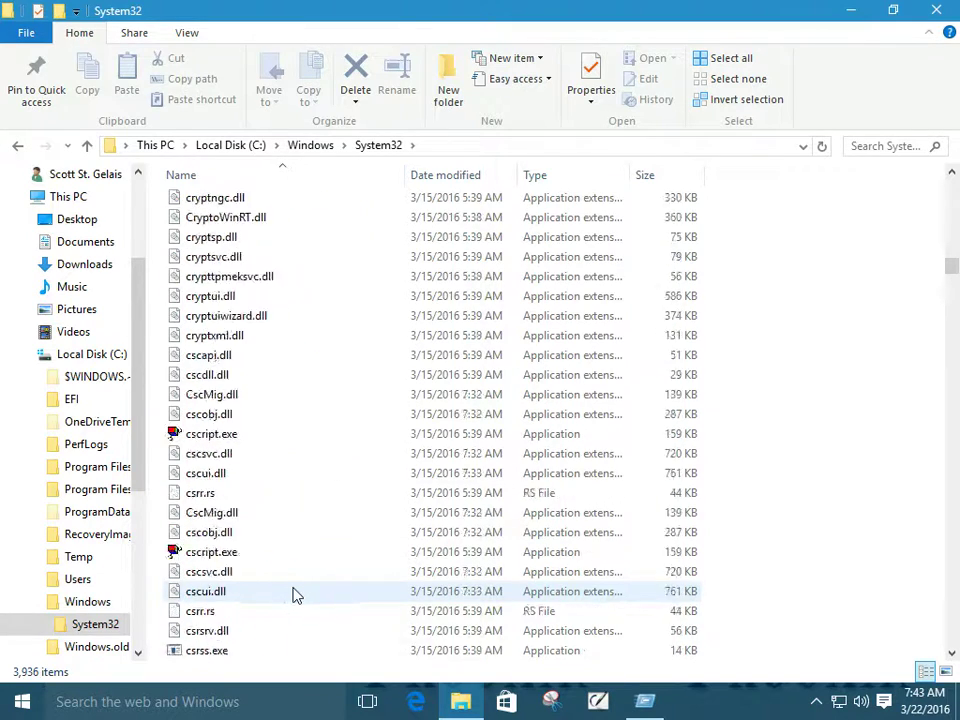
scroll(286, 597, down, 18)
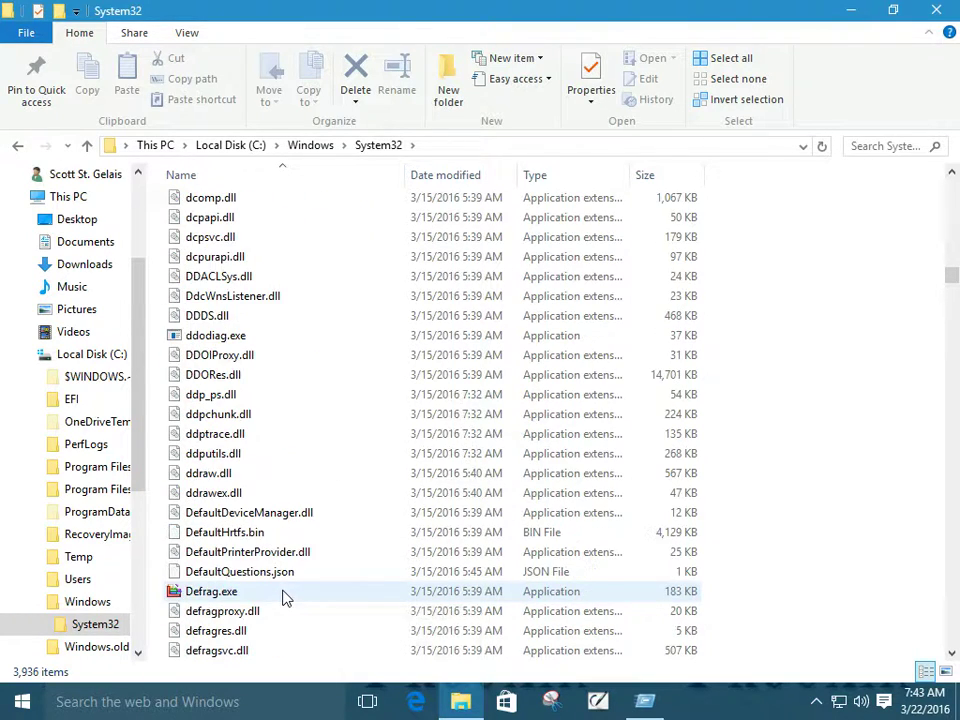
scroll(286, 597, down, 20)
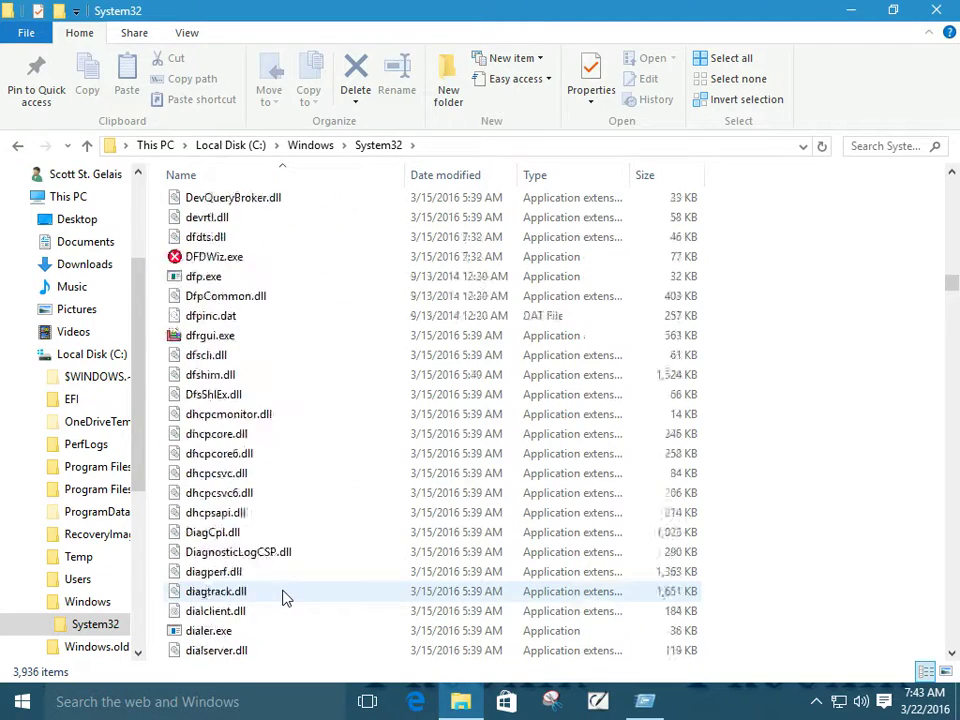
scroll(286, 597, down, 20)
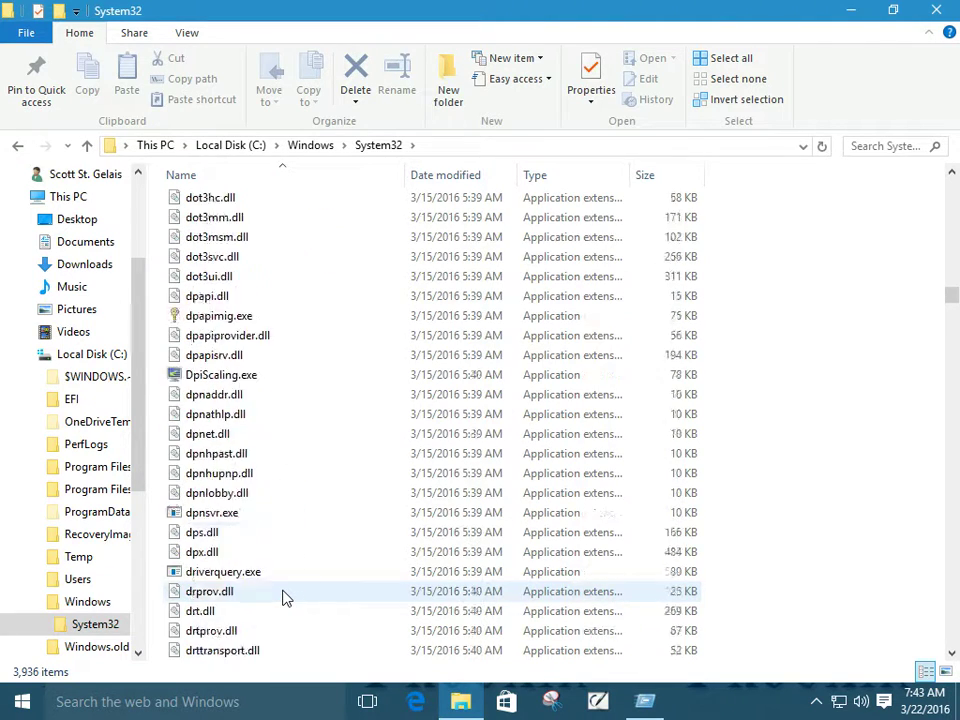
scroll(286, 597, down, 15)
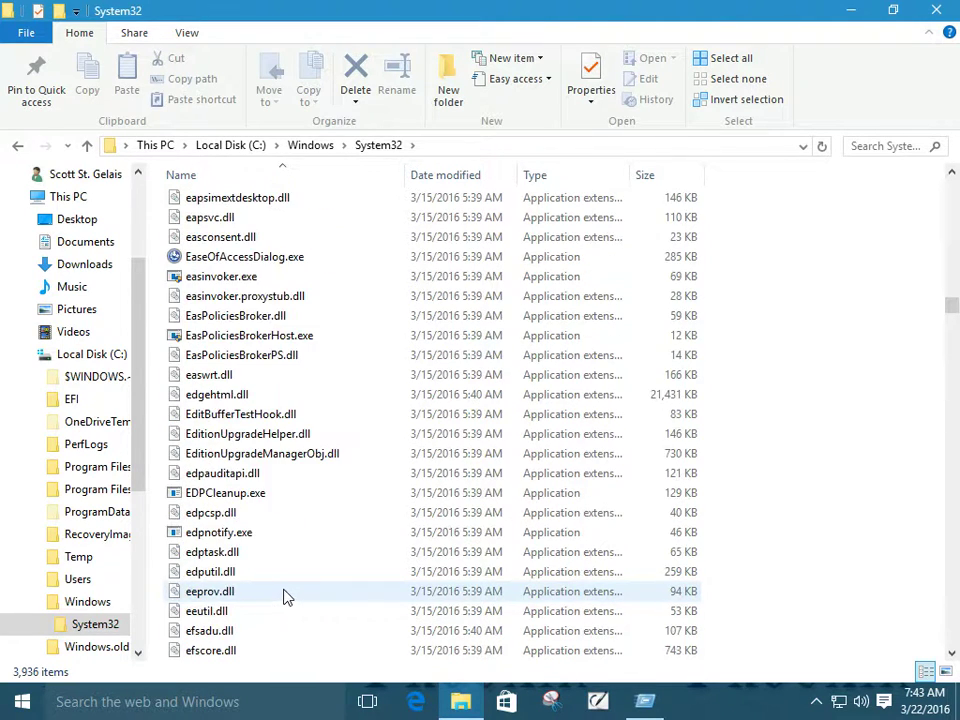
scroll(286, 597, down, 12)
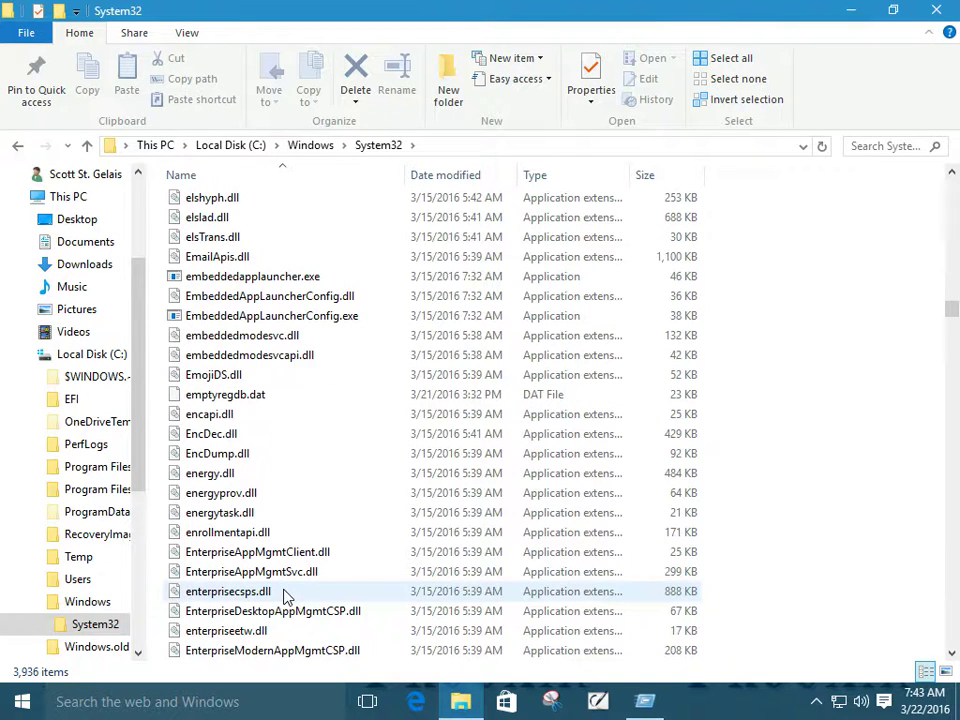
scroll(286, 597, down, 5)
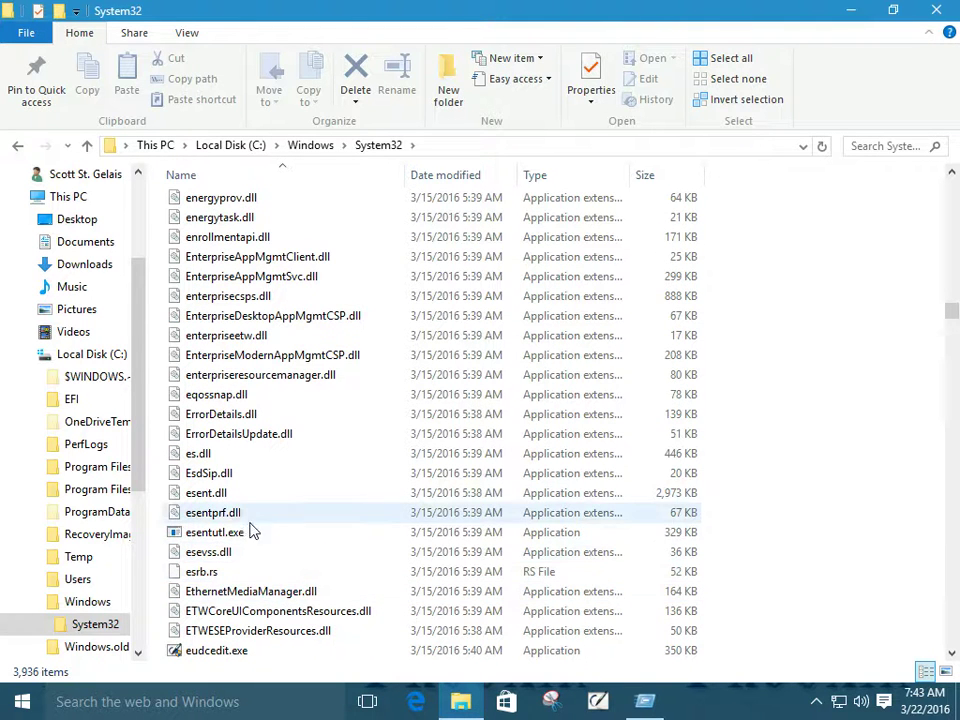
scroll(248, 538, down, 2)
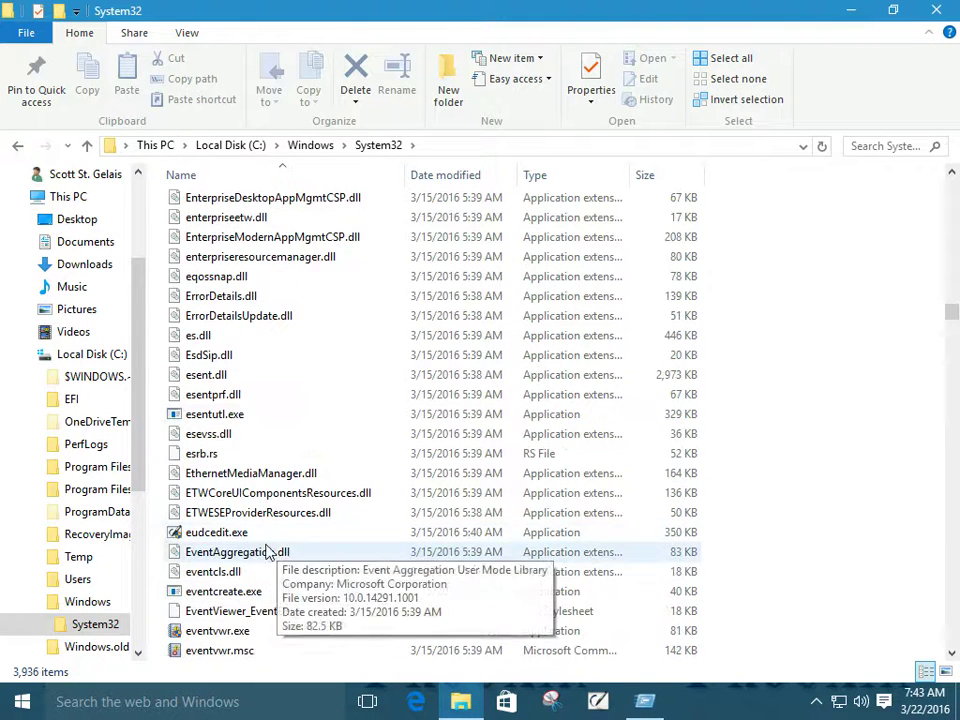
click(225, 533)
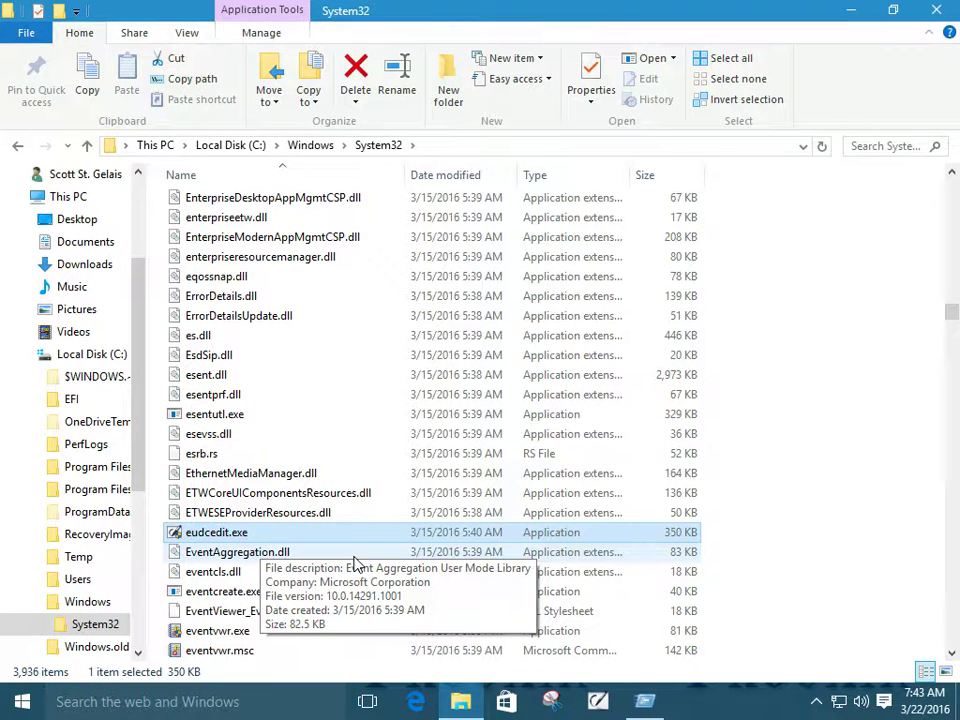
- Bring File Explorer forward and show the context menu for eudcedit.exe
mouse_move(224, 543)
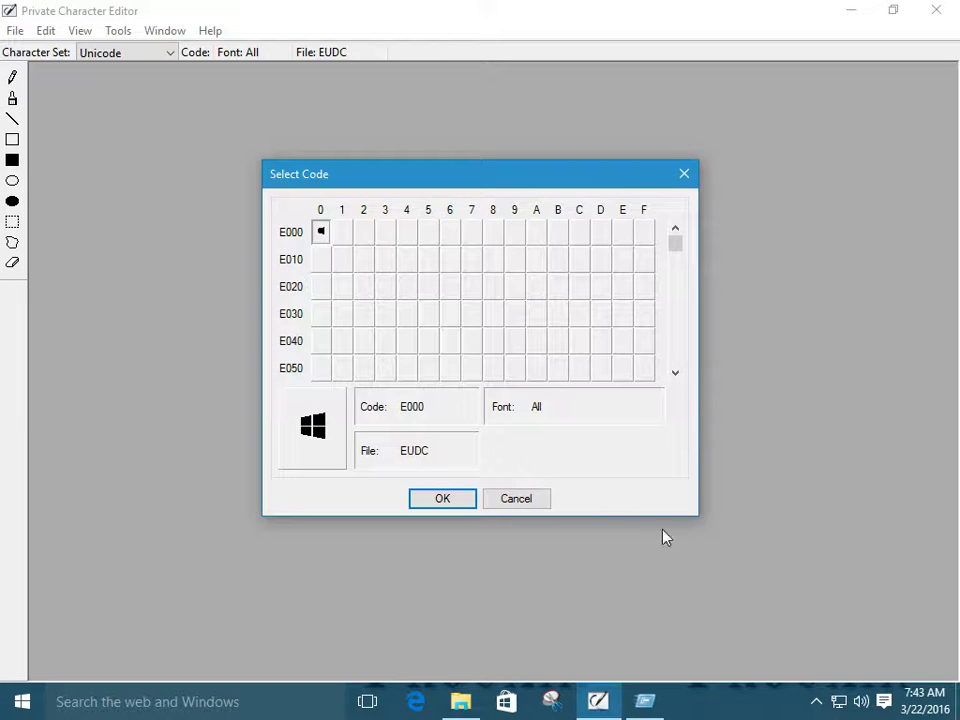
click(463, 702)
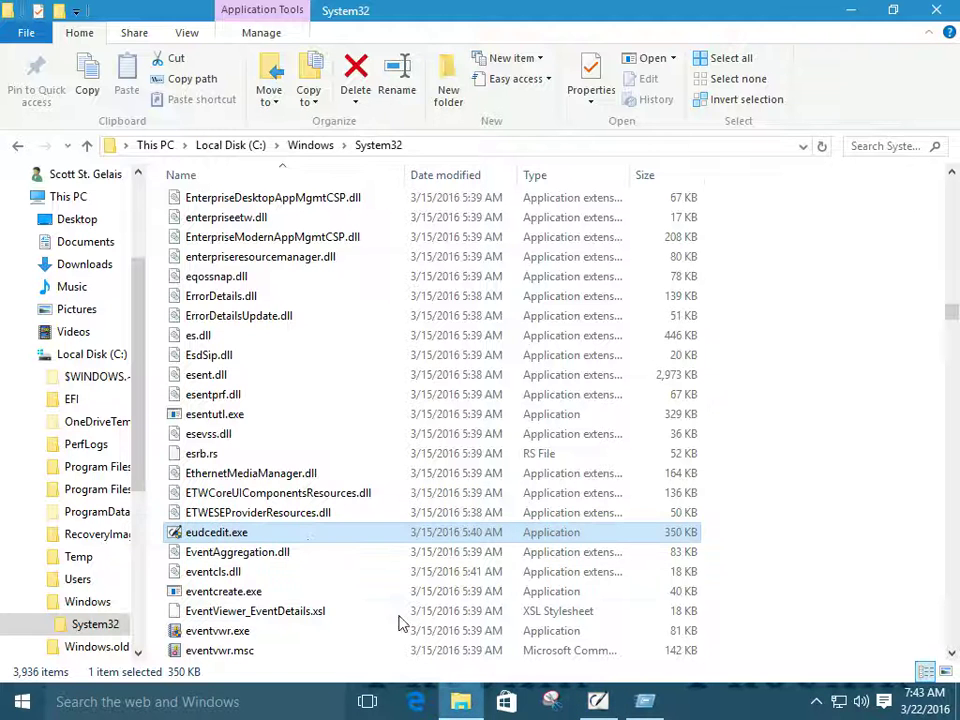
right_click(217, 543)
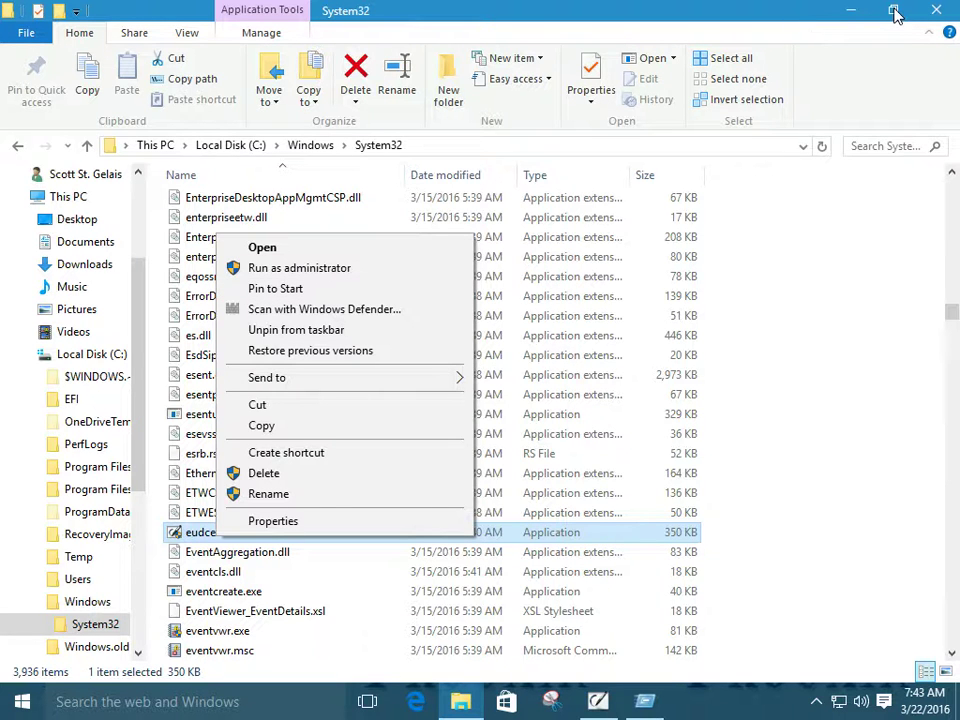
- Launch eudcedit and open code E000, the Windows-logo character, for editing
key(o)
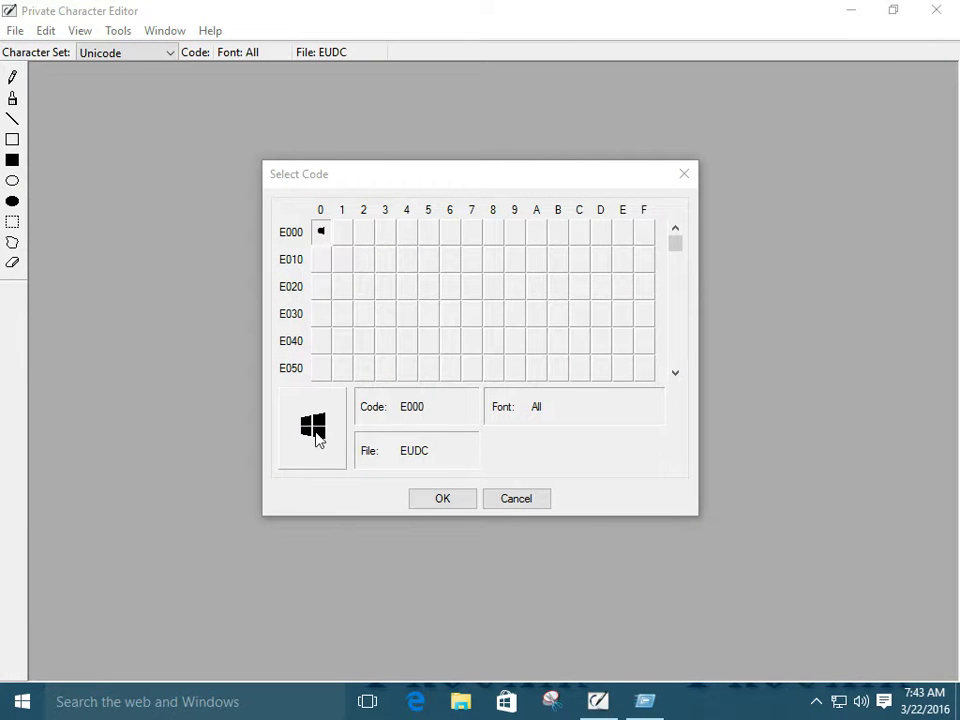
click(443, 500)
click(444, 499)
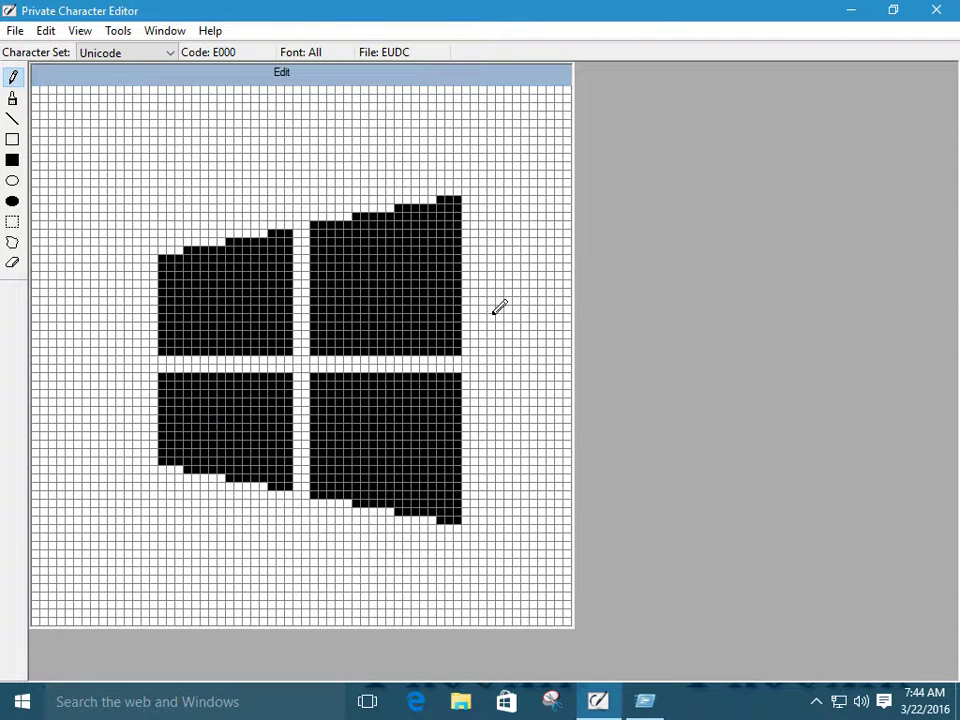
- Minimize the editor, cancel Run, and start Character Map from Windows Accessories
click(851, 15)
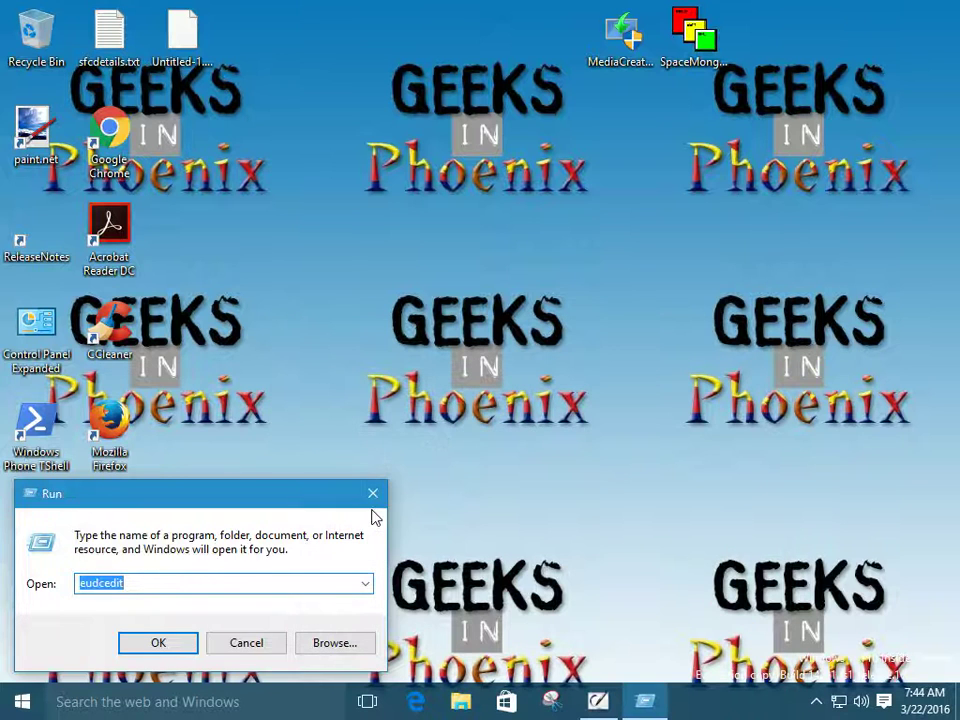
click(244, 643)
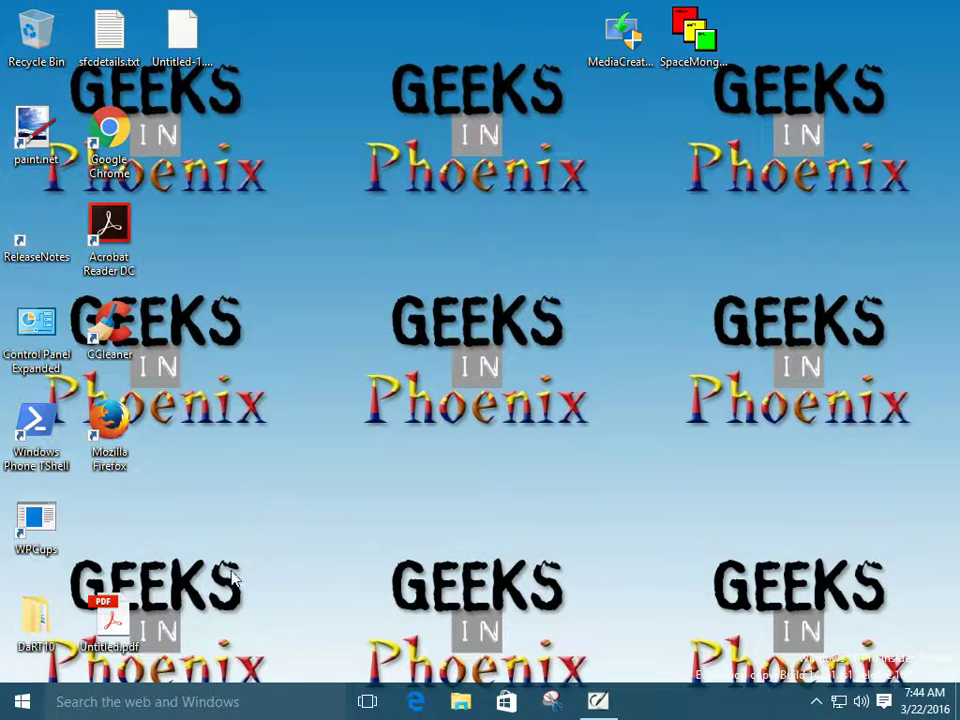
click(21, 706)
click(58, 662)
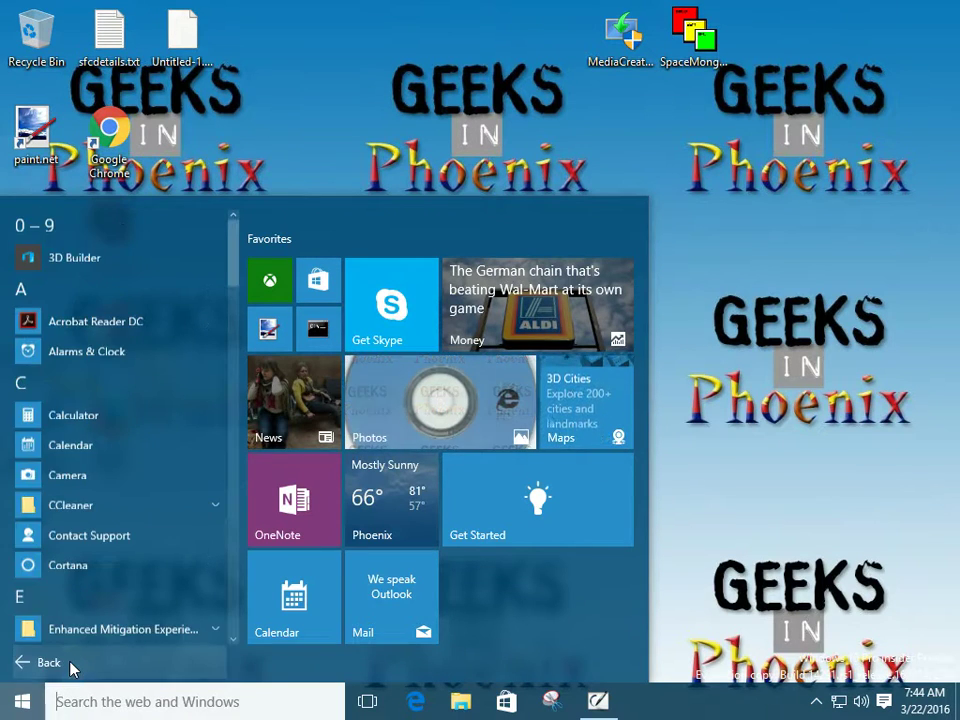
scroll(133, 527, down, 10)
scroll(133, 527, down, 12)
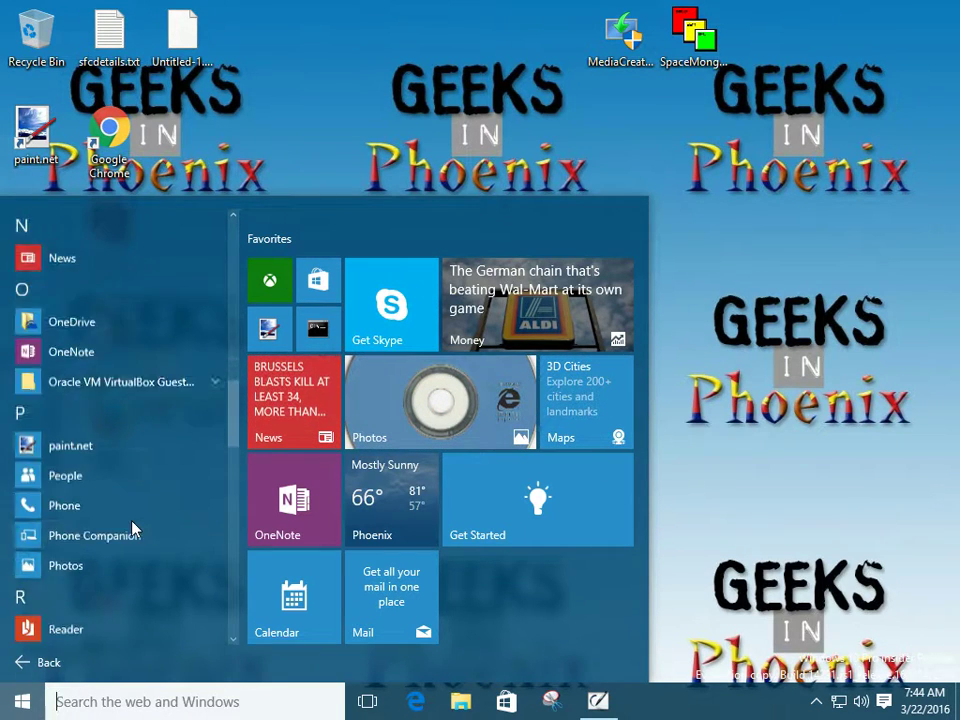
scroll(135, 521, down, 3)
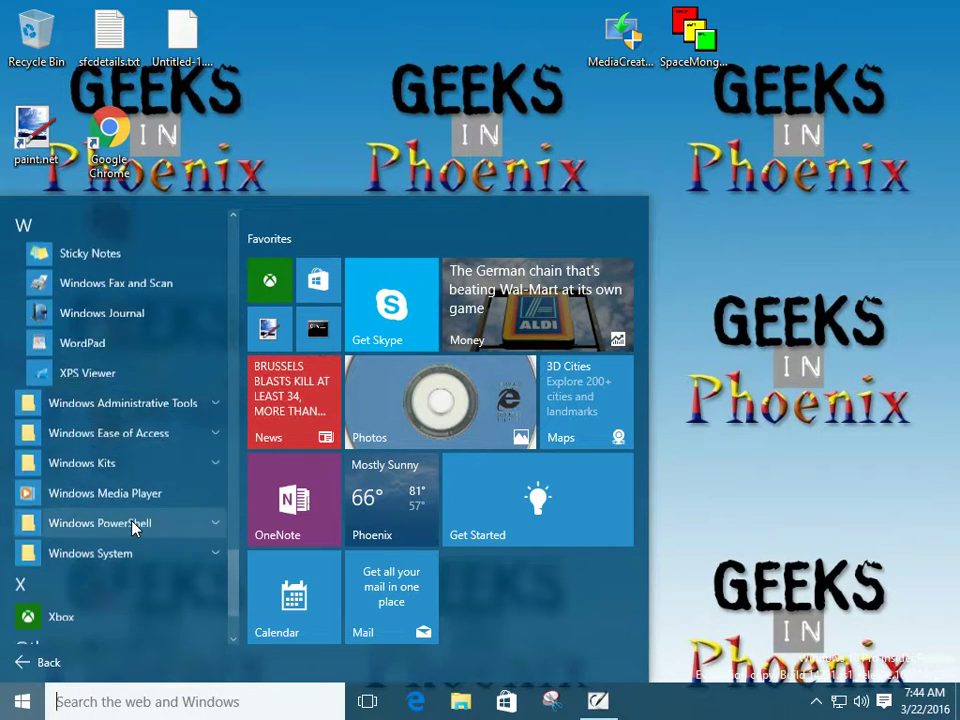
scroll(133, 525, up, 5)
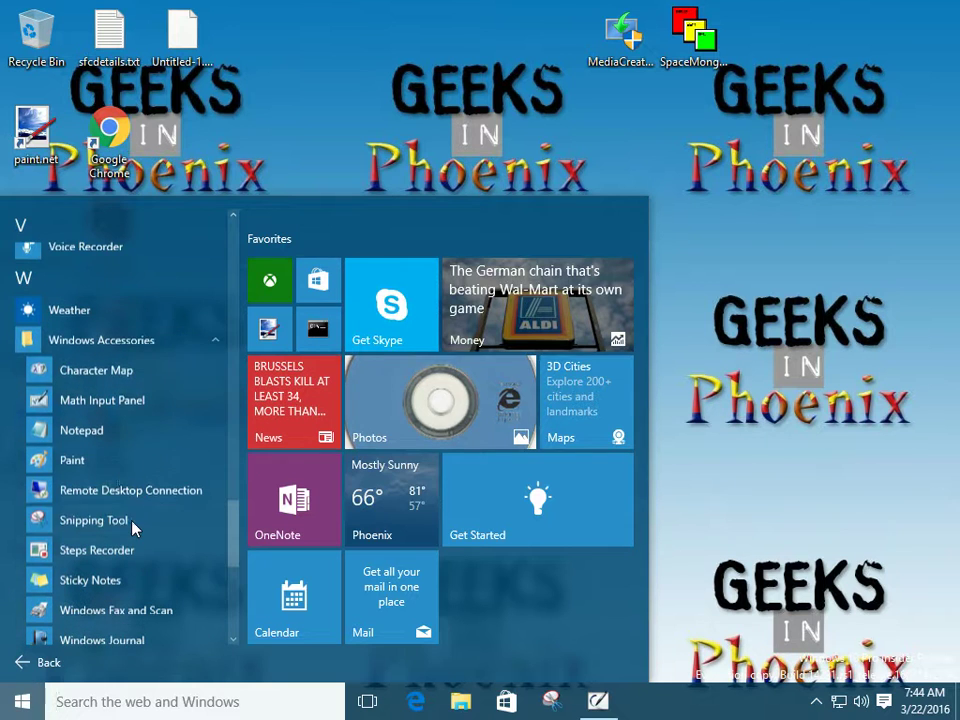
click(96, 373)
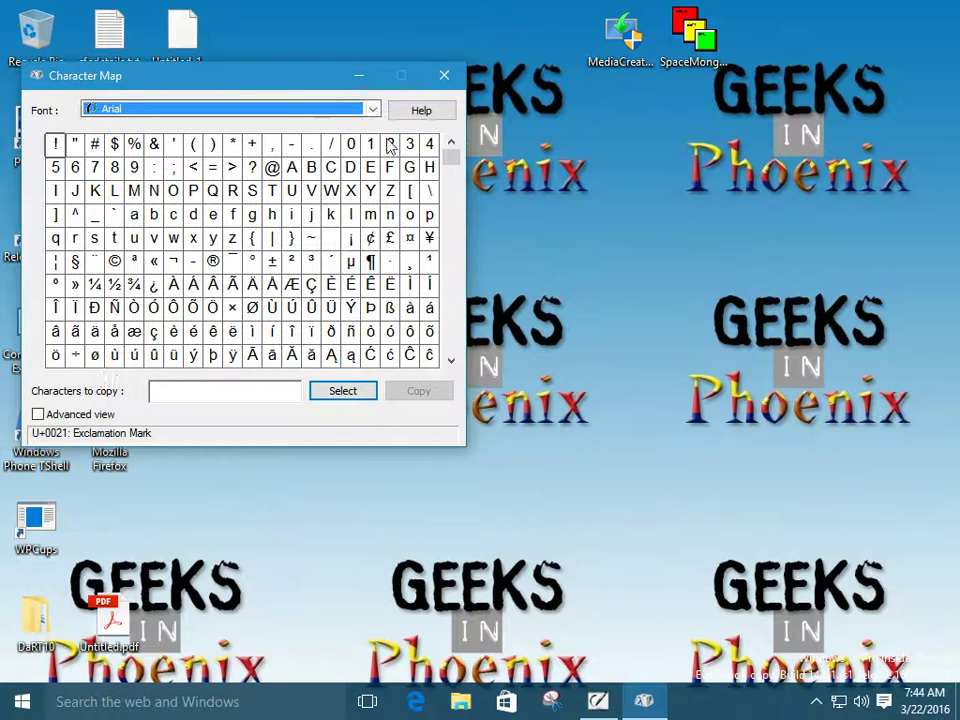
- Set Character Map's font to All Fonts (Private Characters) to reveal the logo at U+E000
click(375, 110)
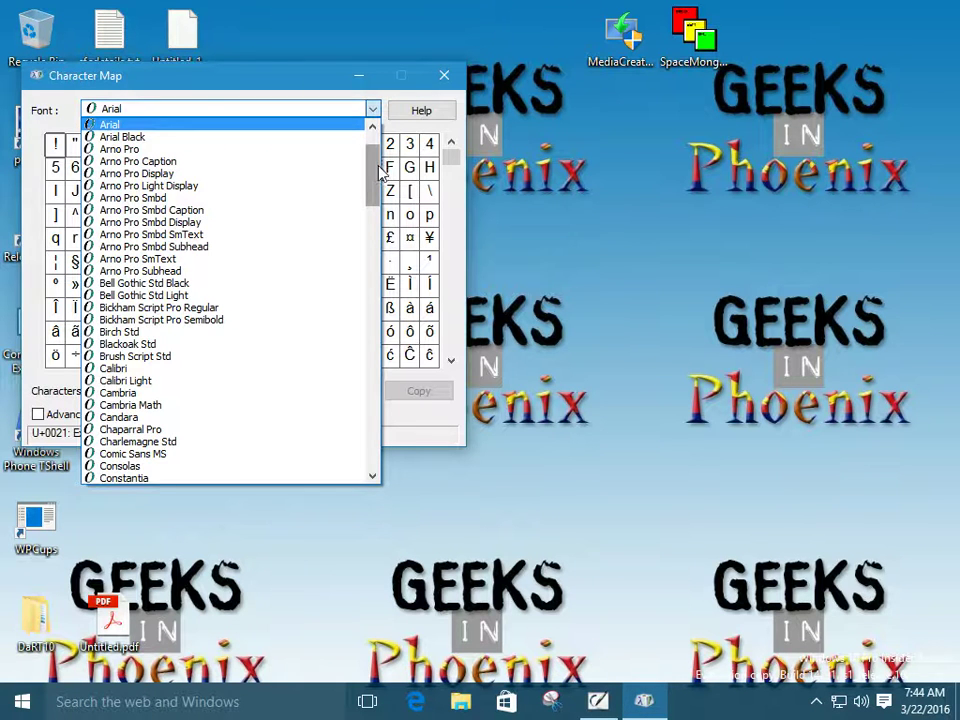
scroll(380, 172, up, 2)
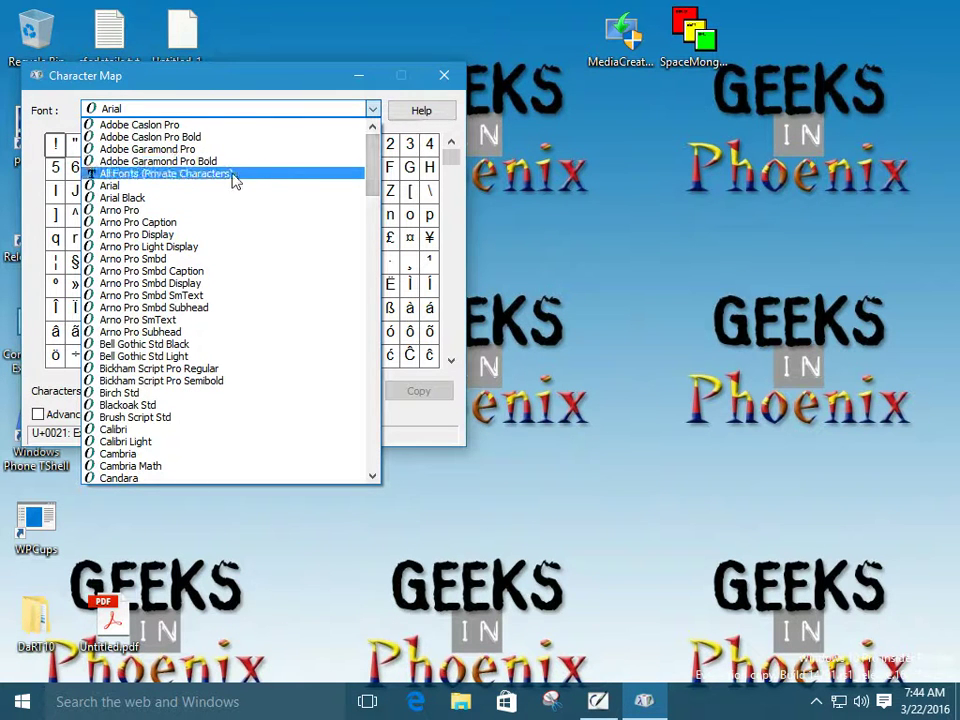
click(183, 175)
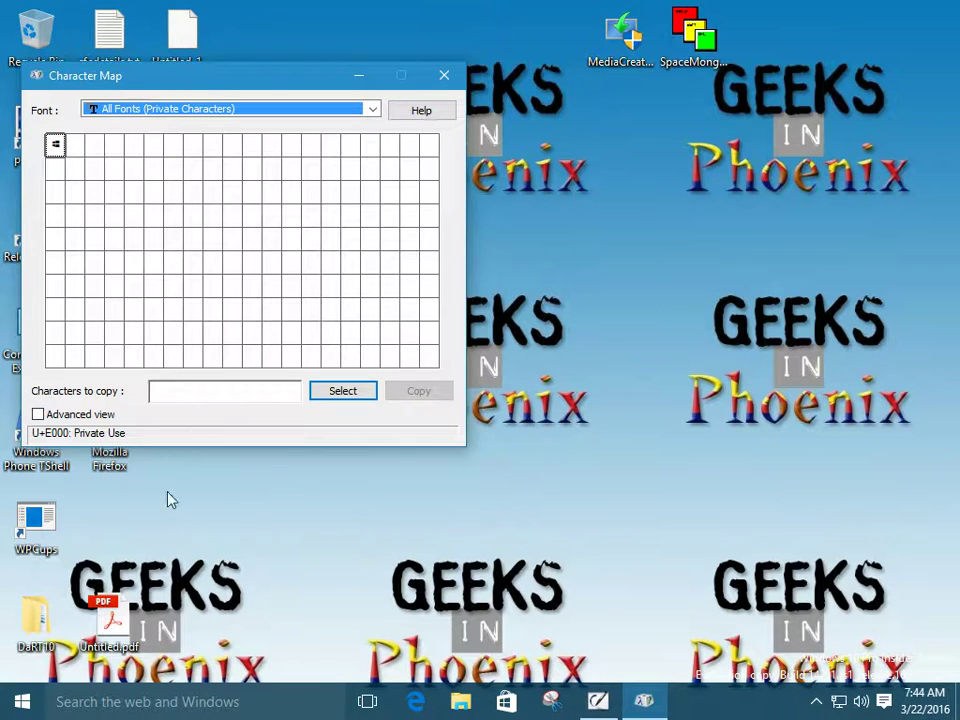
- Start WordPad from the Start menu, then return Character Map to the front
click(22, 705)
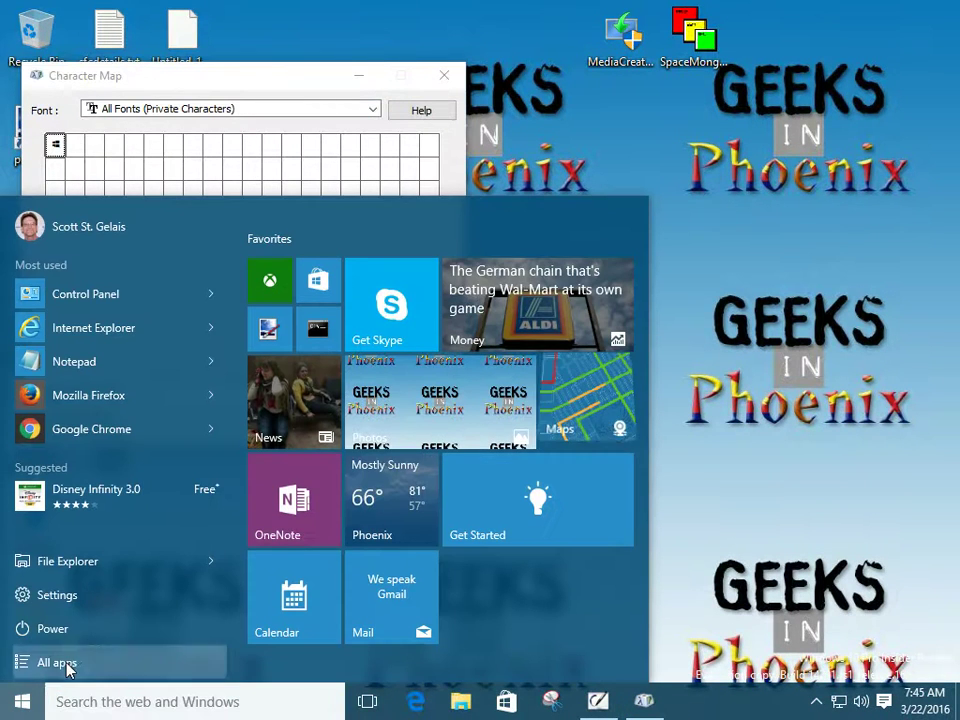
click(66, 668)
scroll(135, 506, down, 12)
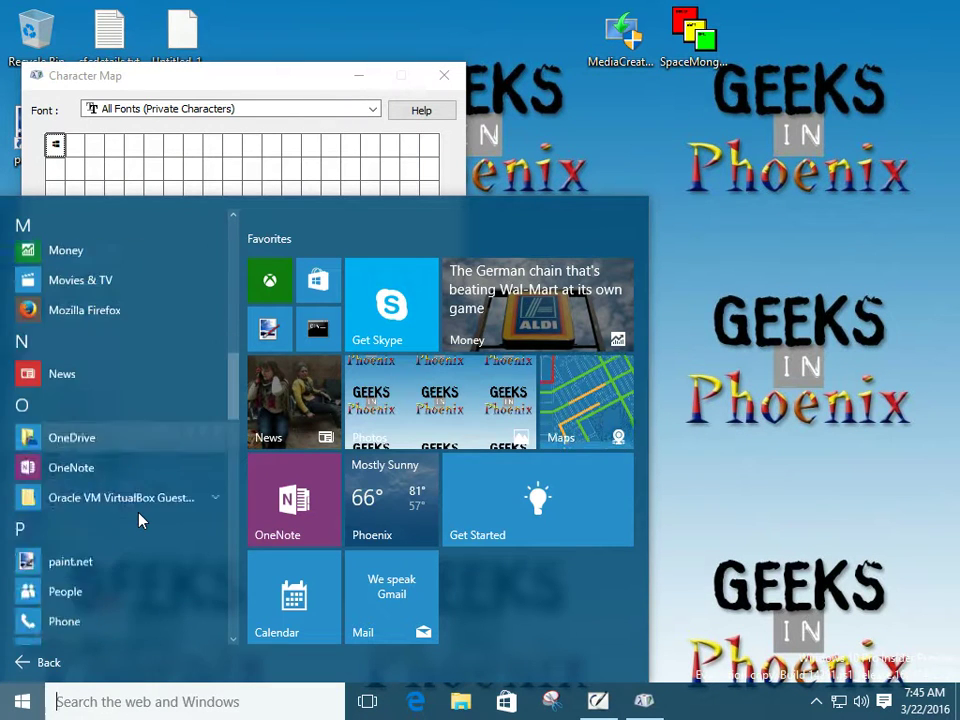
scroll(140, 520, down, 6)
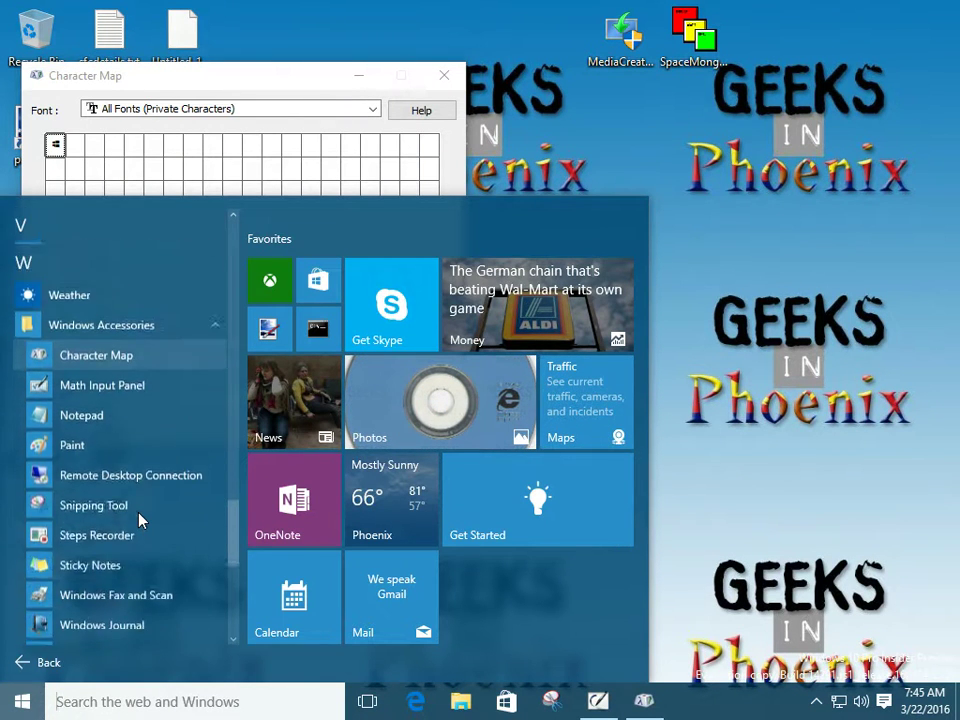
click(92, 548)
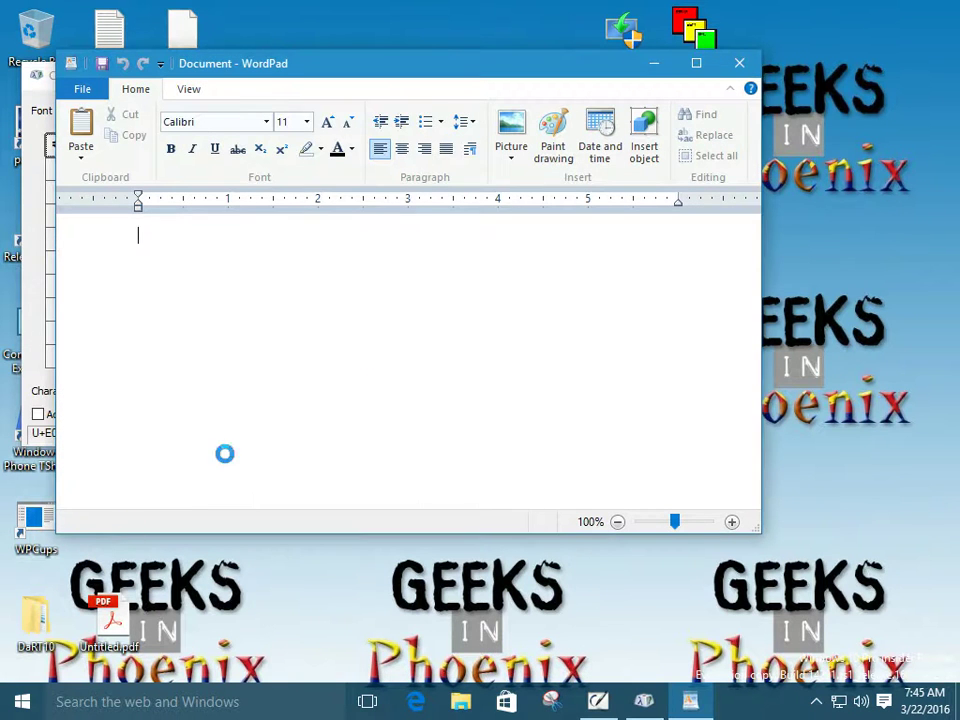
click(31, 78)
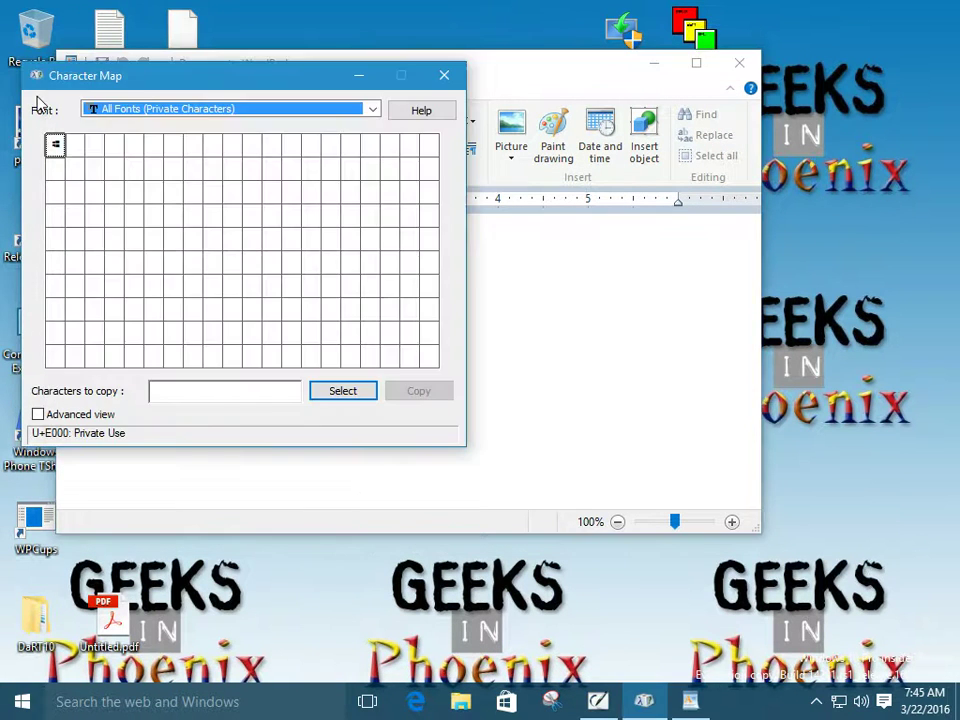
- Copy the U+E000 logo character from Character Map and paste it into WordPad
click(343, 392)
click(432, 394)
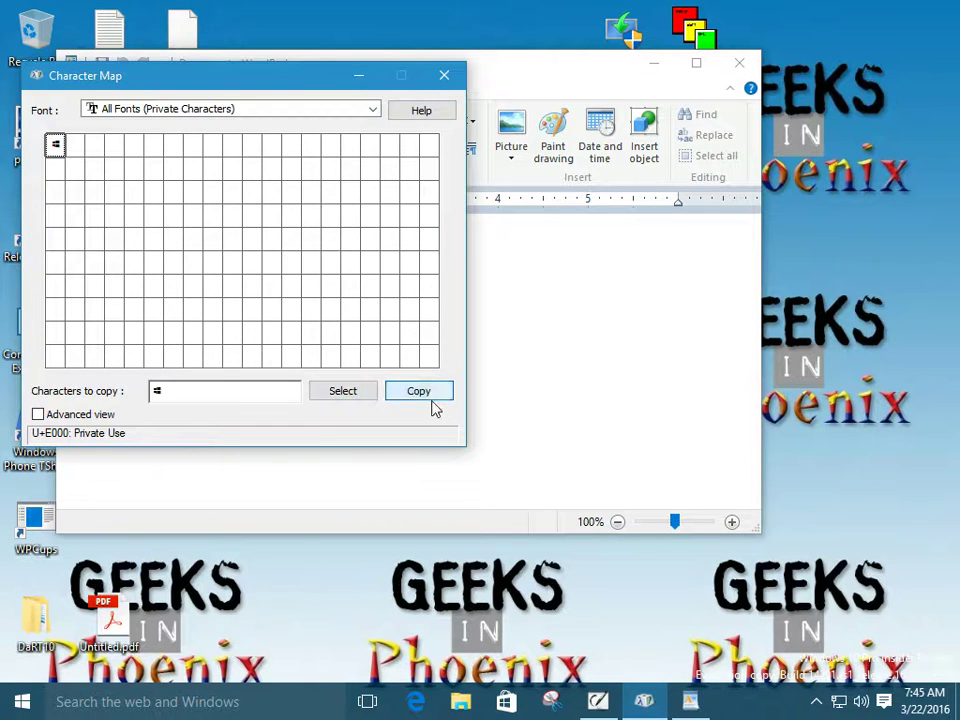
click(563, 96)
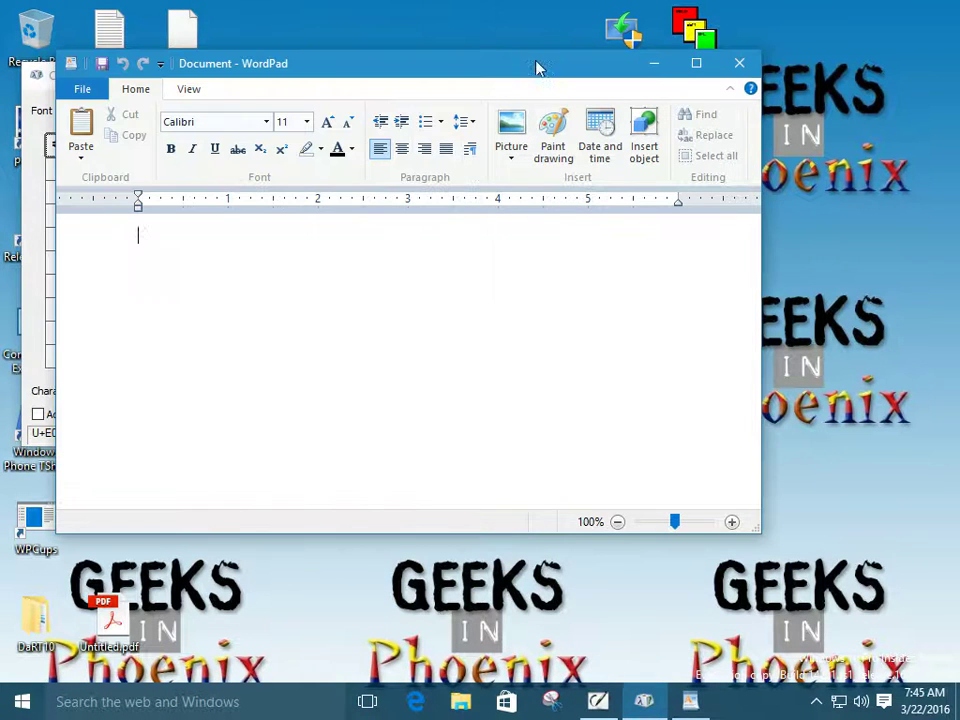
right_click(164, 242)
click(208, 291)
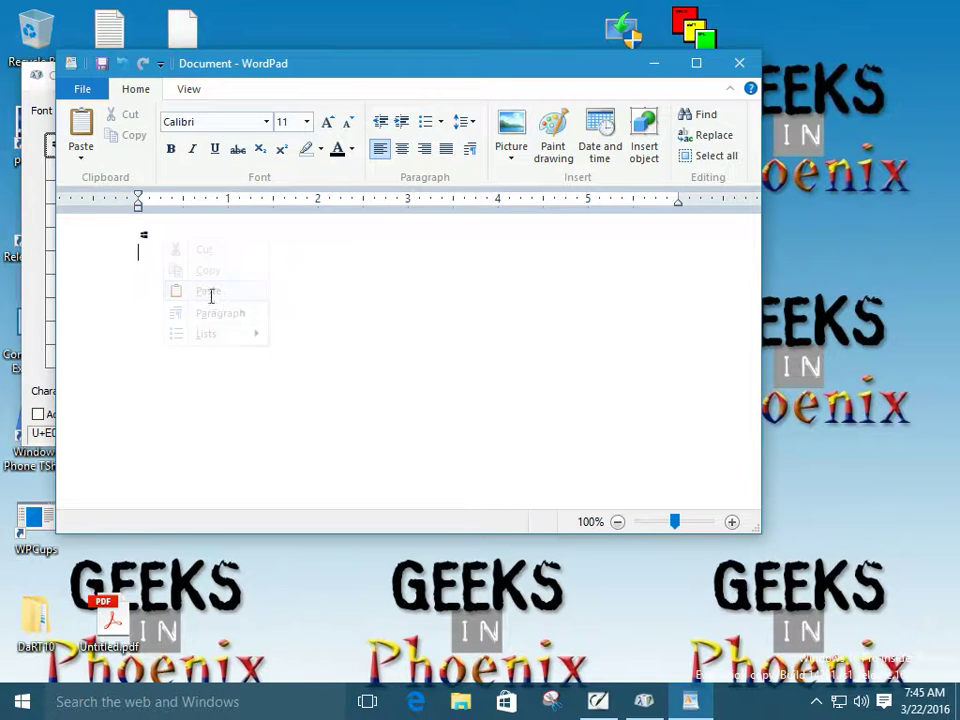
- Type 'Windows logo' in front of the pasted logo character
drag(163, 234, 131, 234)
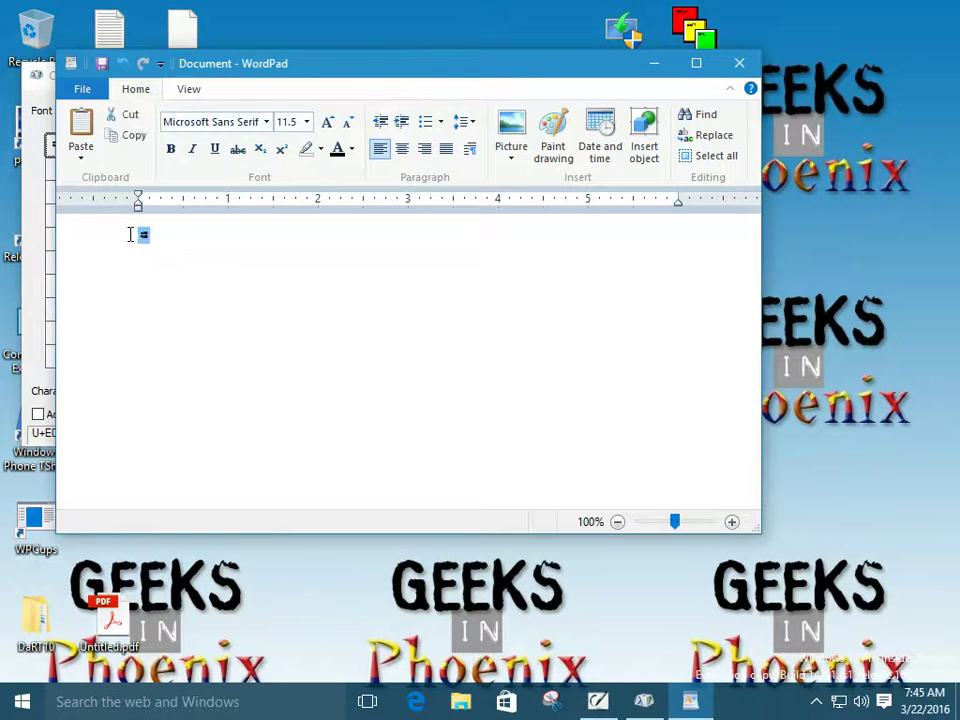
click(145, 236)
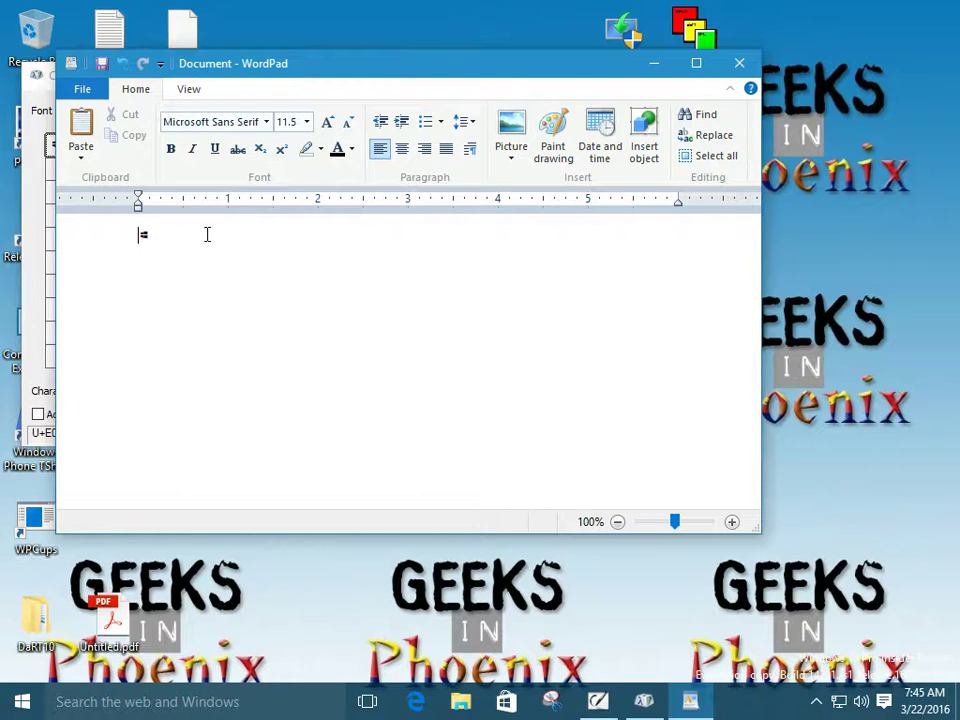
text(Windows logo)
- Set the whole 'Windows logo' line to 48 pt
double_click(228, 238)
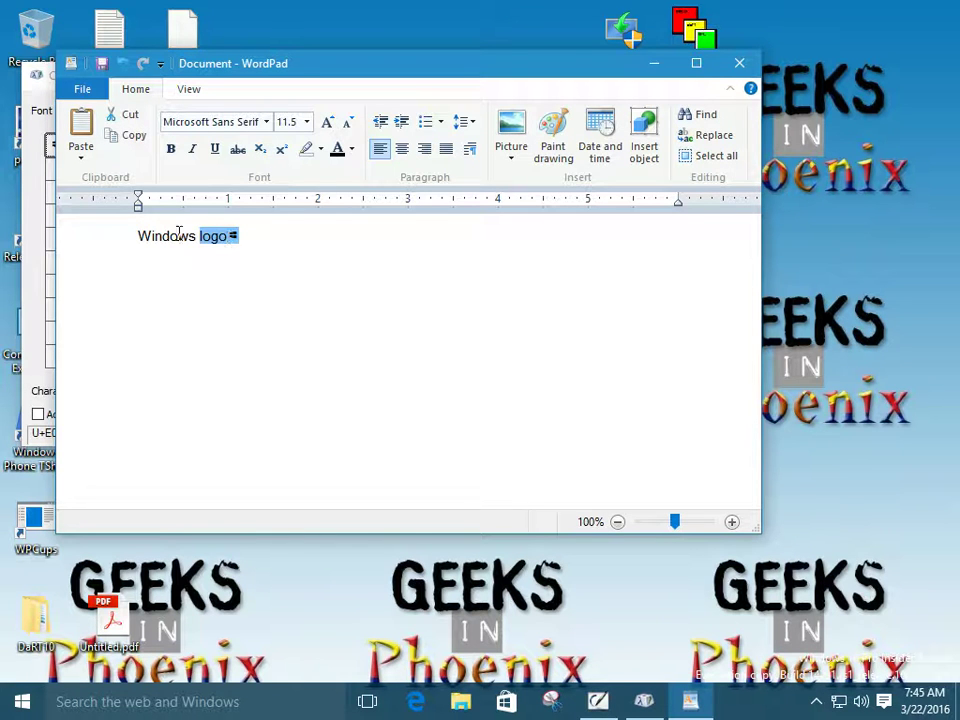
click(107, 240)
click(307, 123)
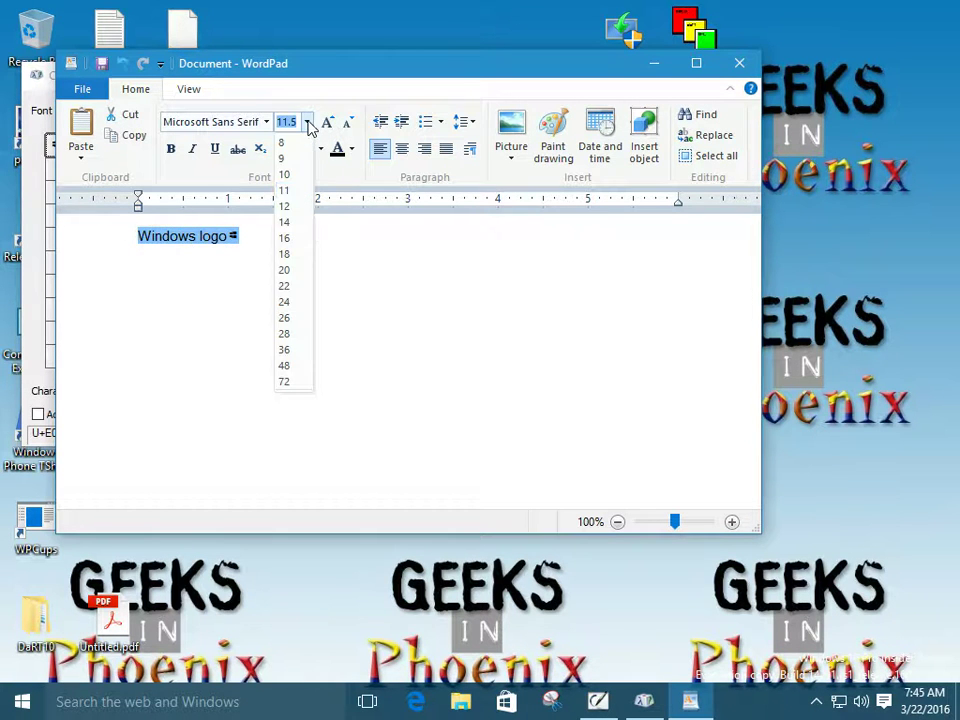
click(290, 366)
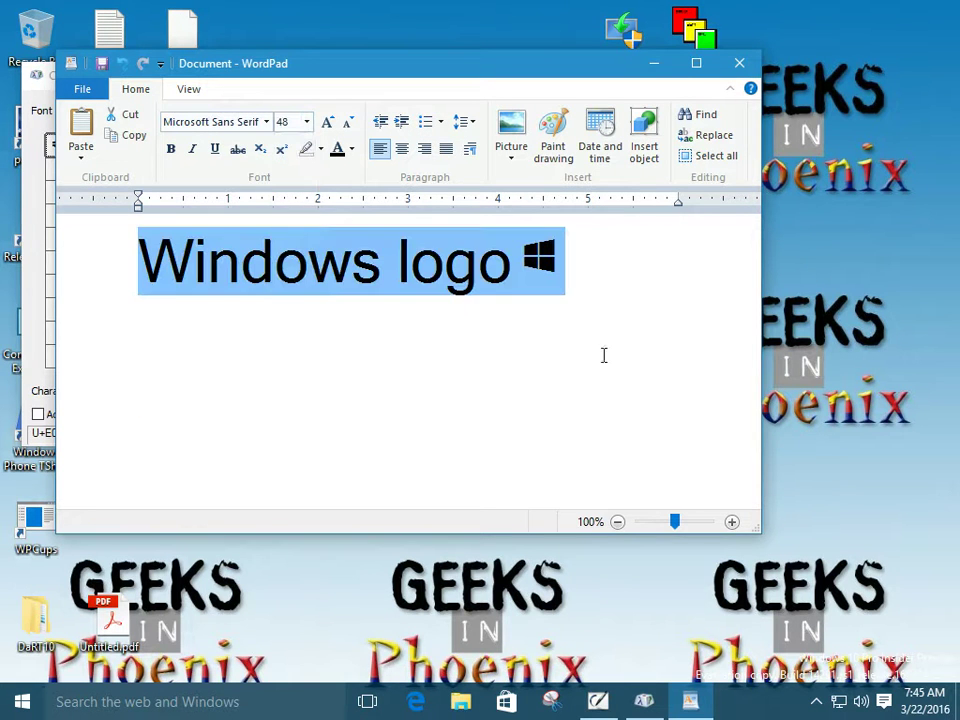
click(569, 272)
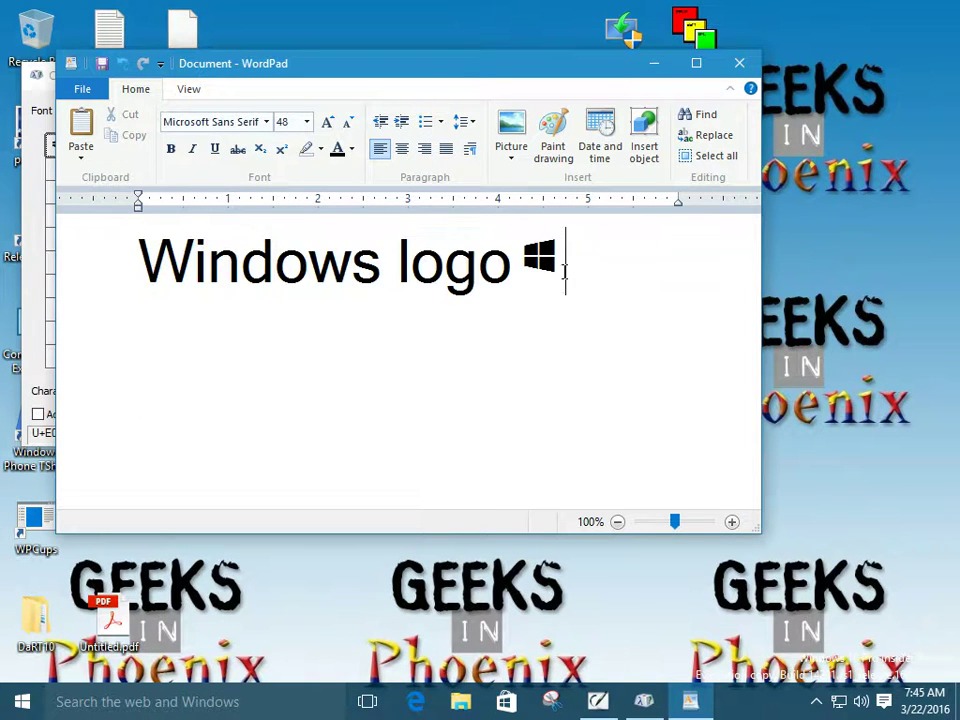
- Select only the logo character and enlarge it to 72 pt
double_click(537, 262)
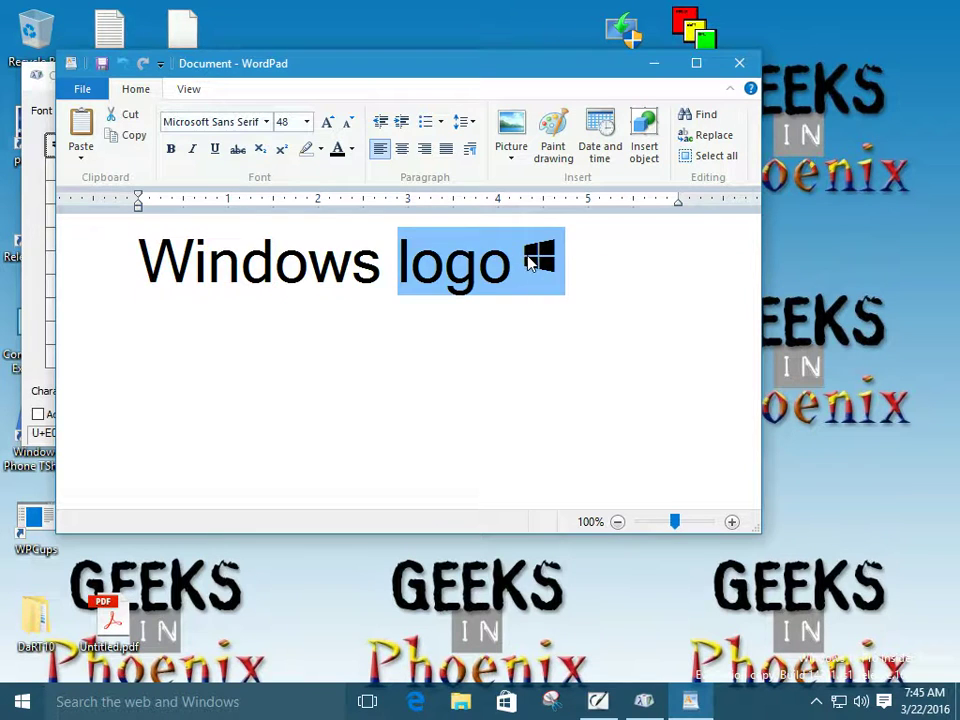
click(596, 261)
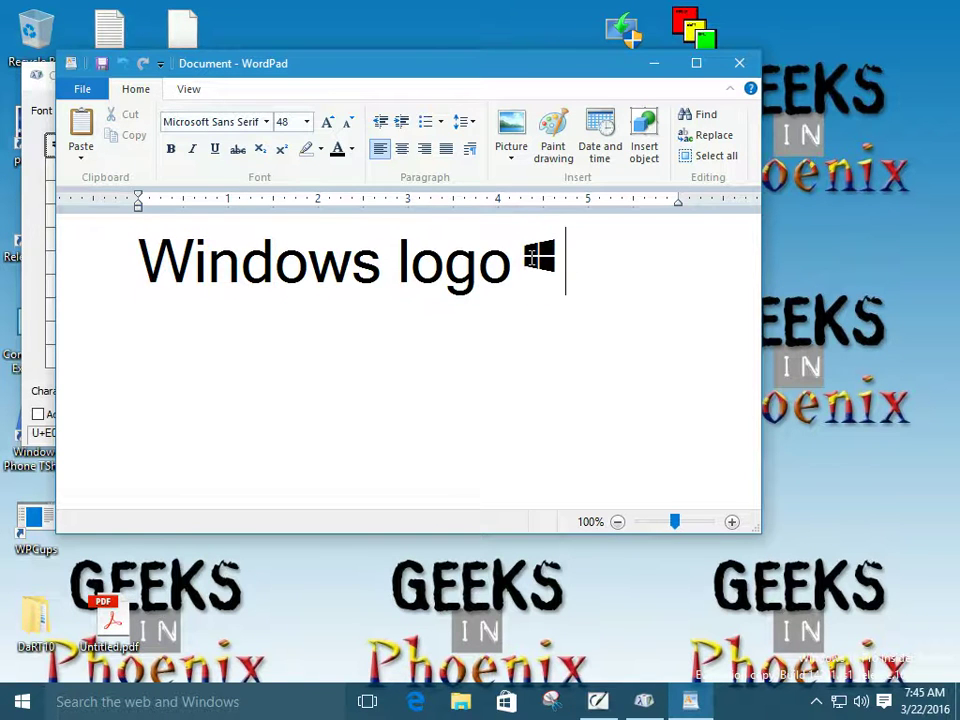
key(shift+Left)
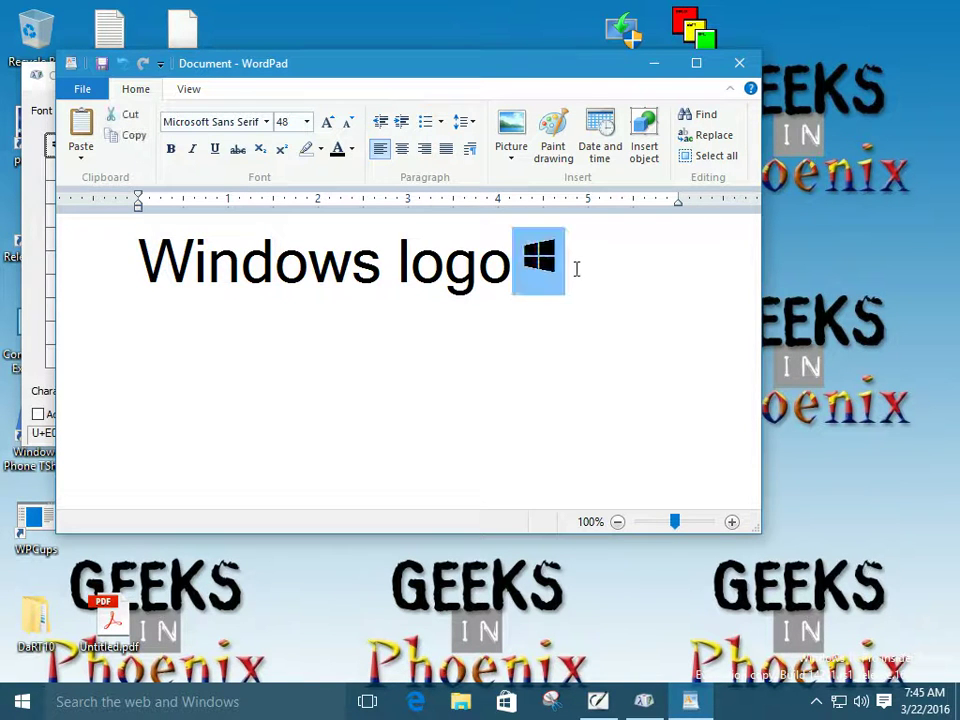
click(306, 122)
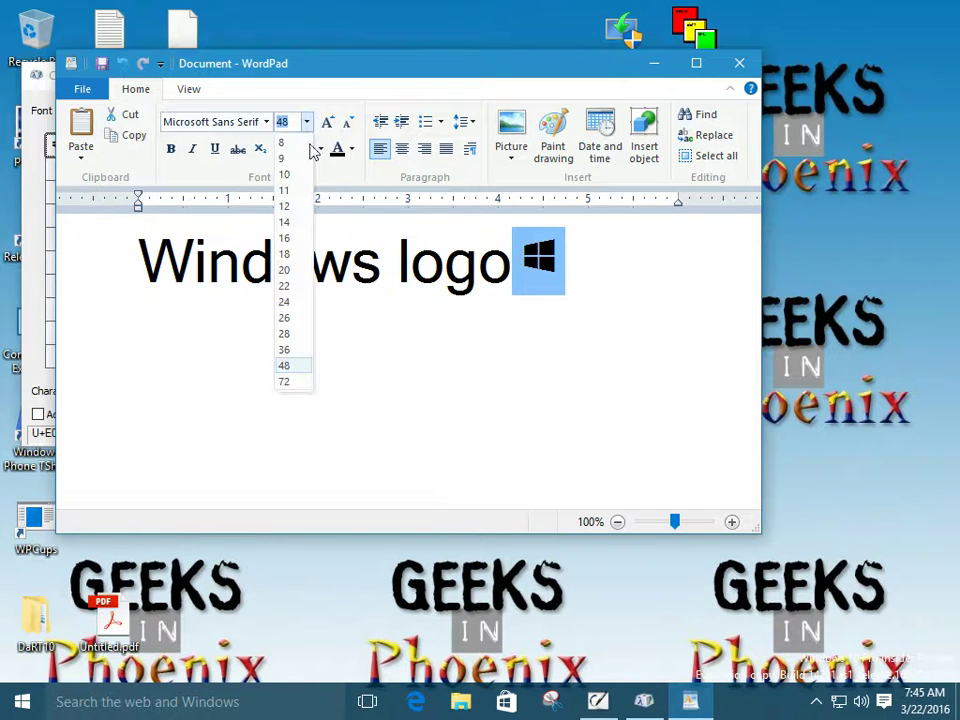
click(288, 382)
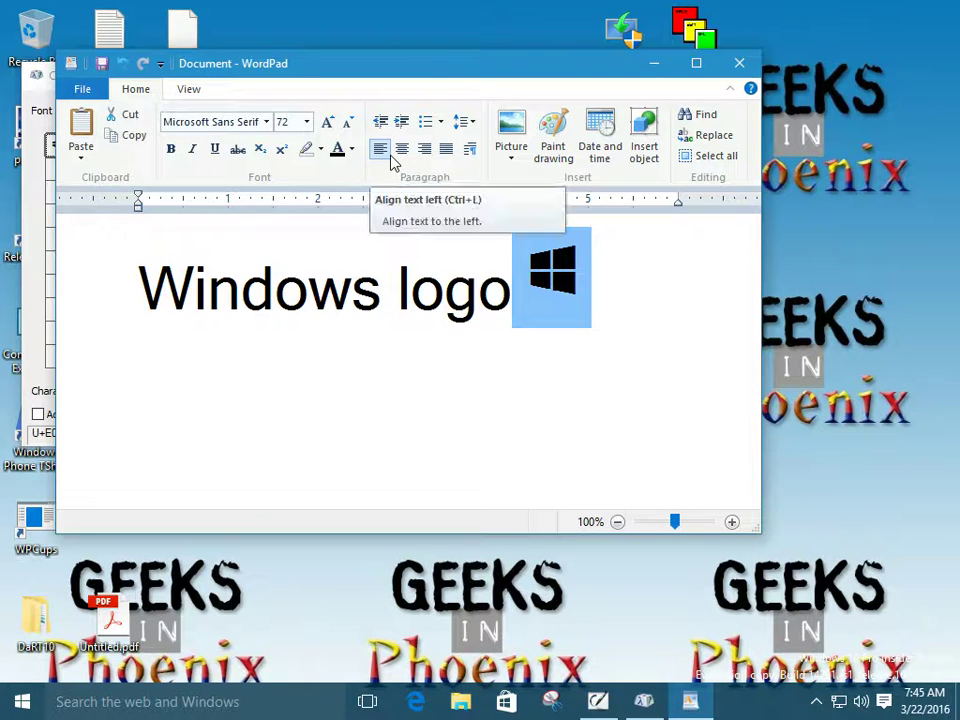
- Give the logo character the blue basic colour from the More colors picker
click(351, 150)
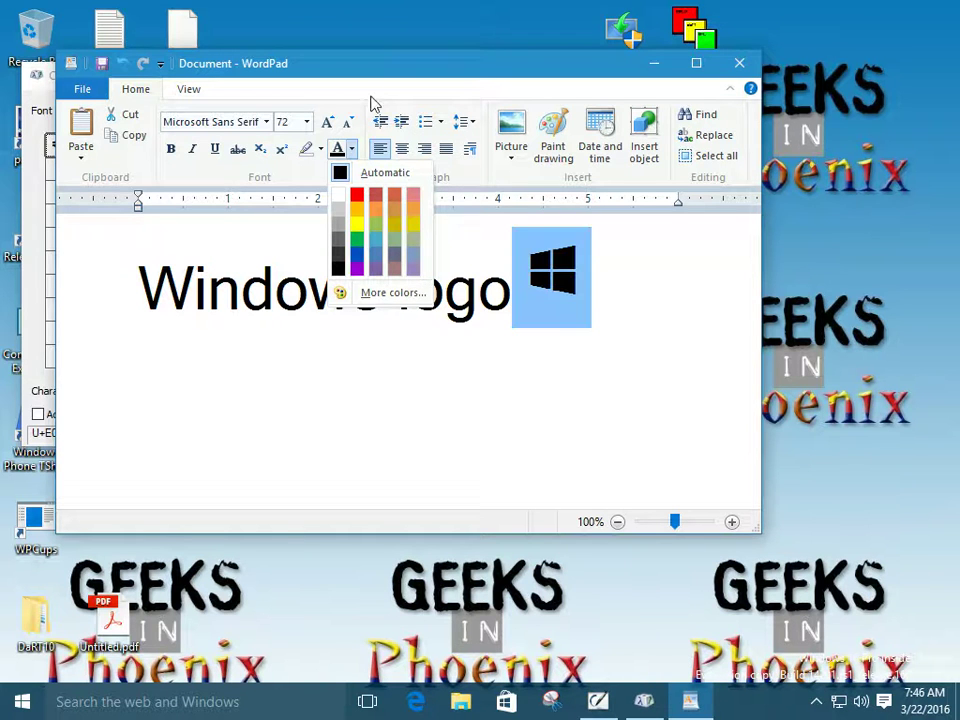
click(398, 294)
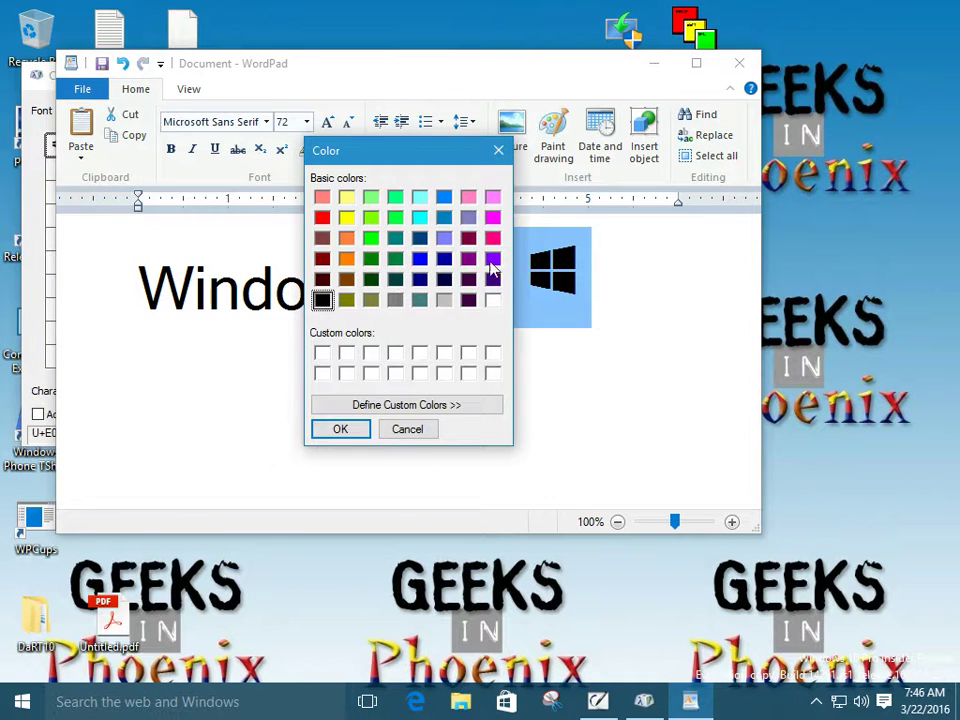
click(420, 260)
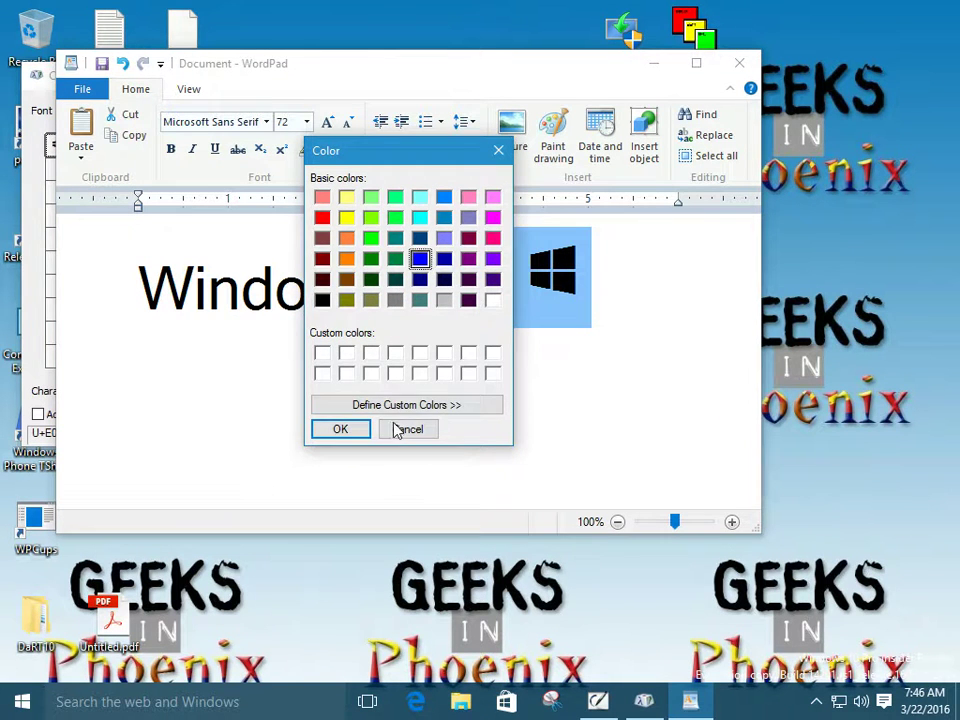
click(340, 429)
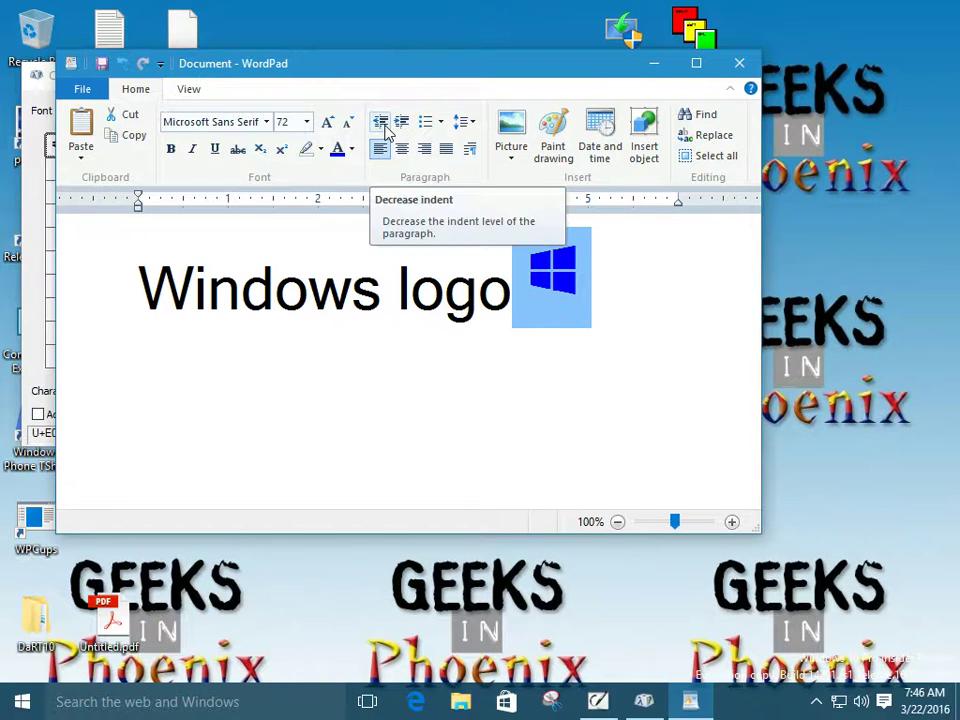
click(258, 150)
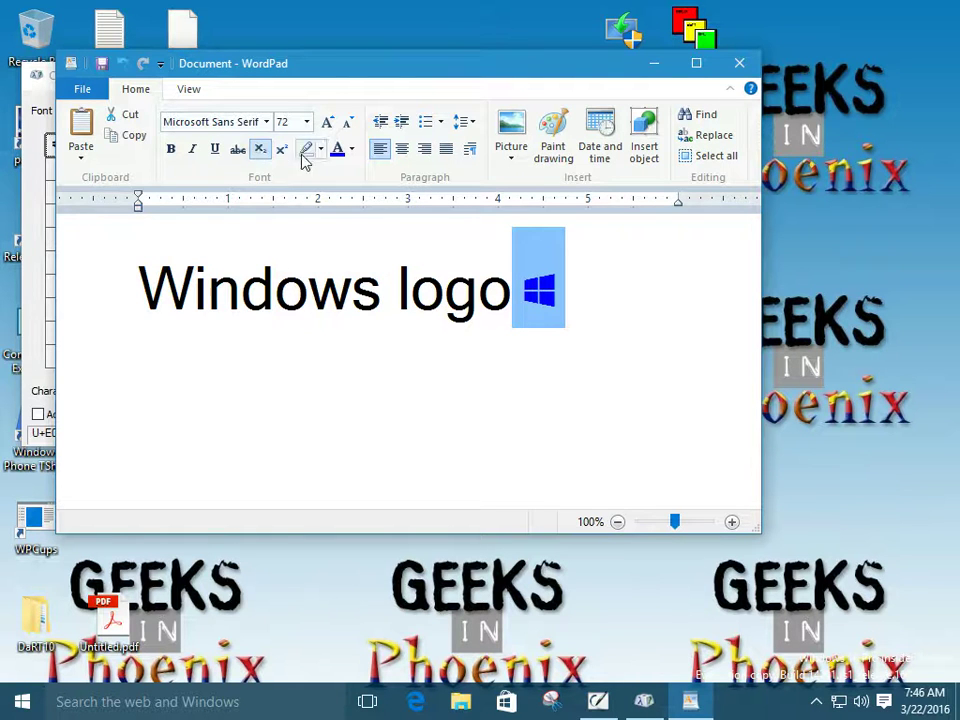
click(281, 150)
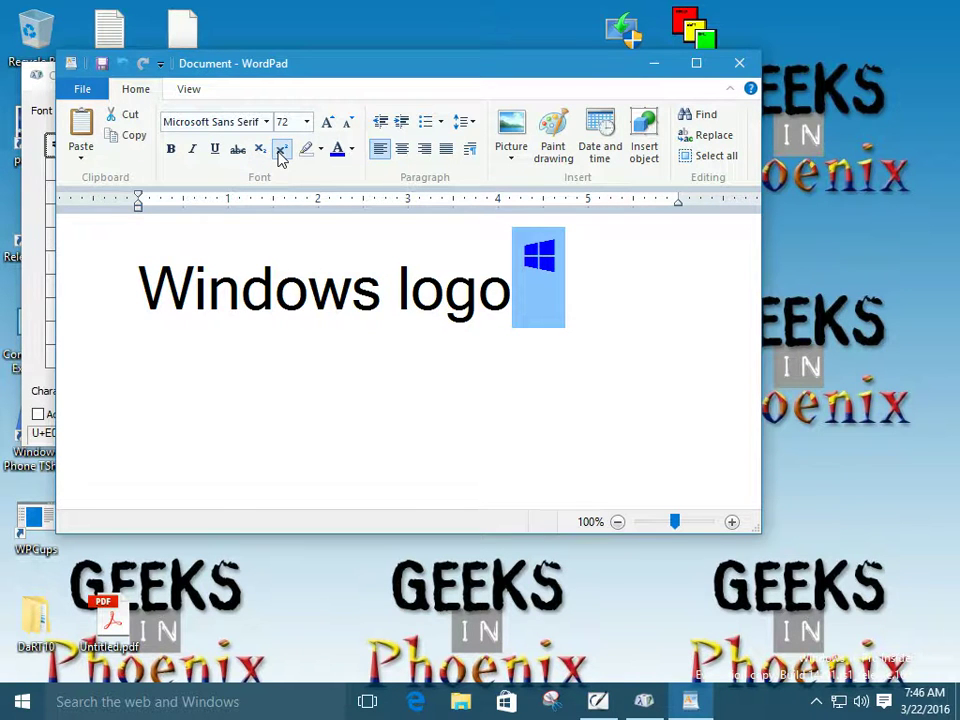
click(281, 152)
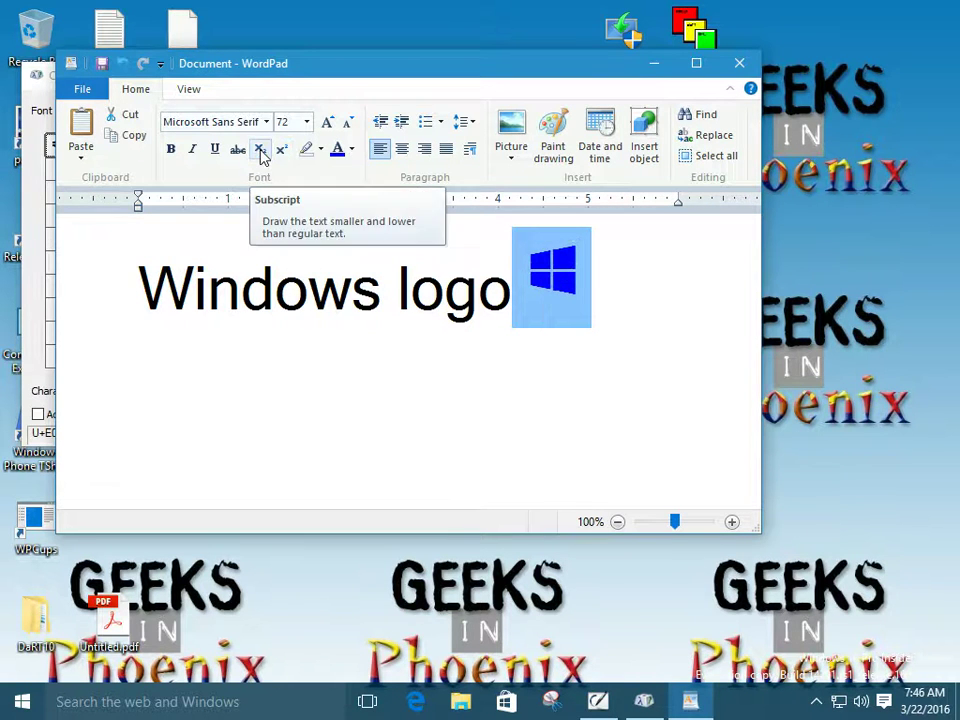
click(611, 296)
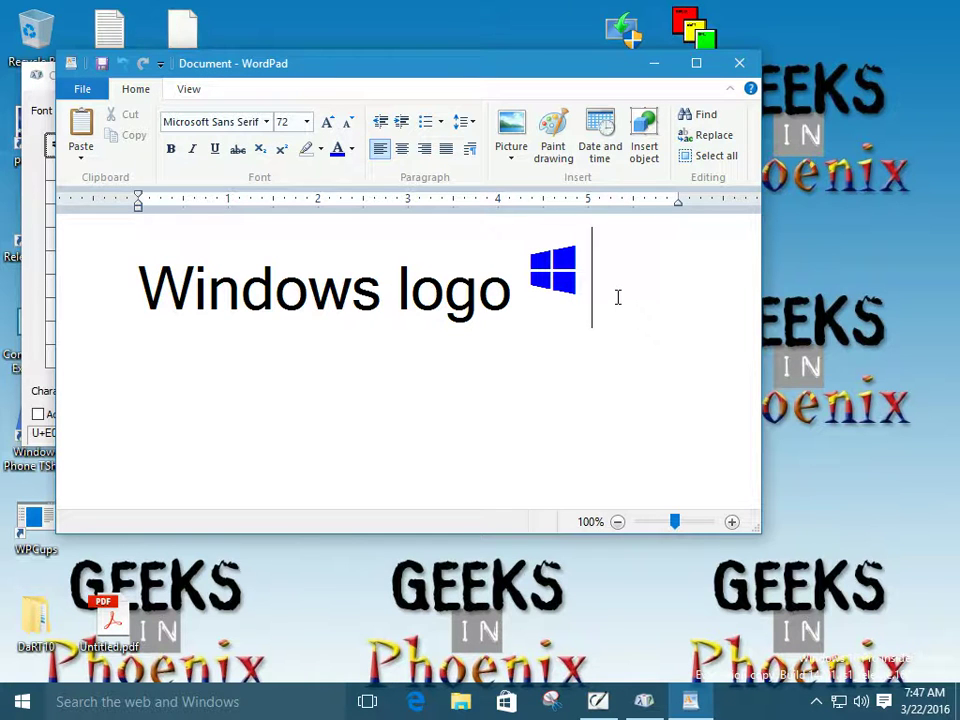
text(typ)
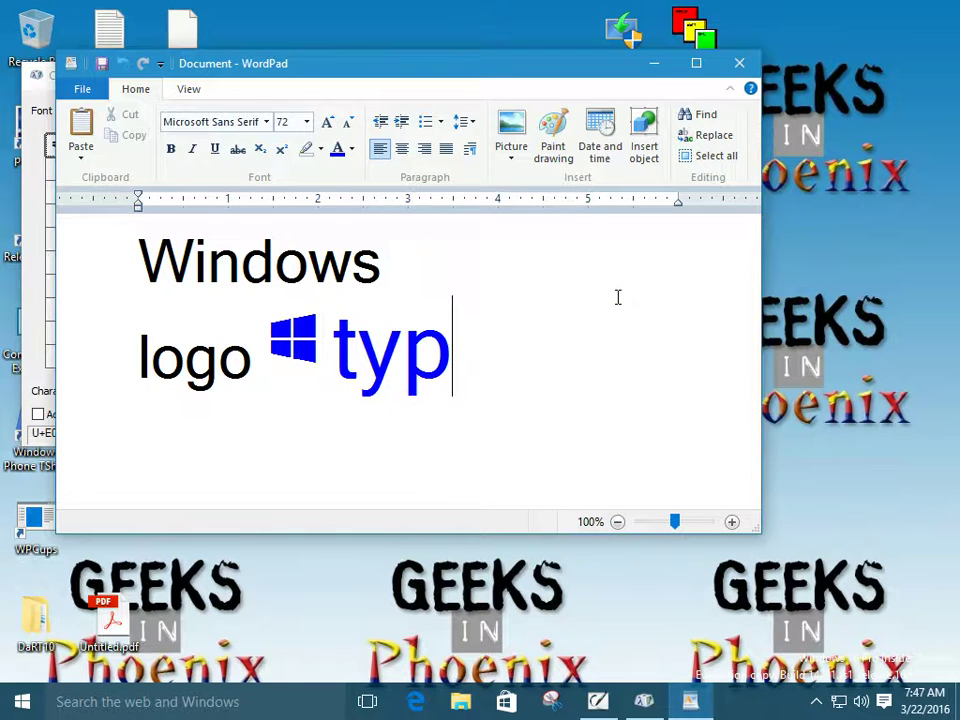
text(e)
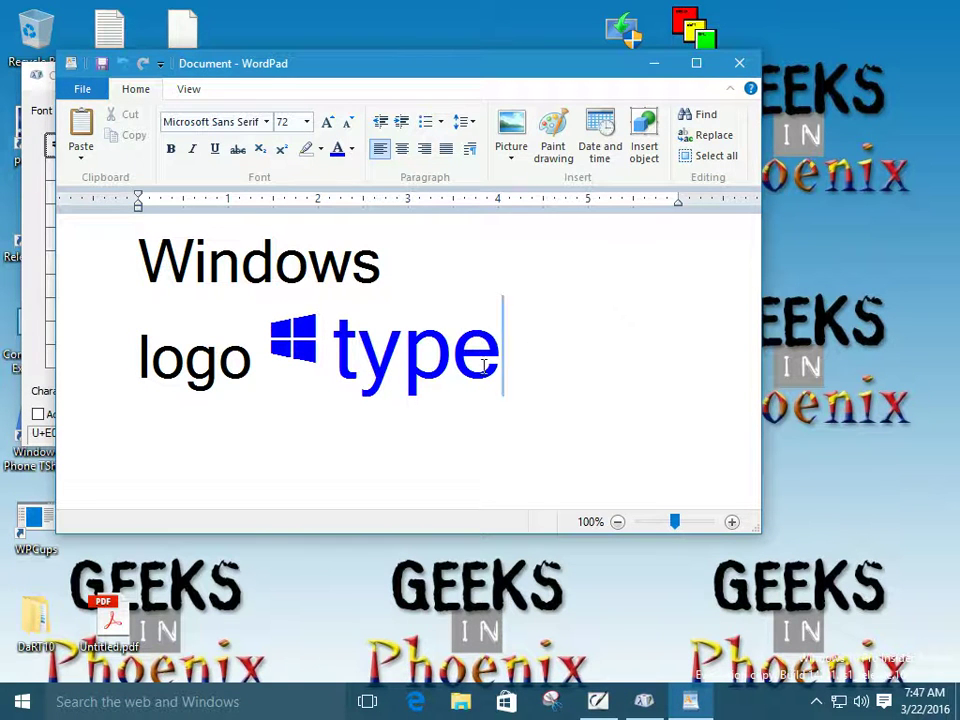
key(shift+Home)
click(453, 360)
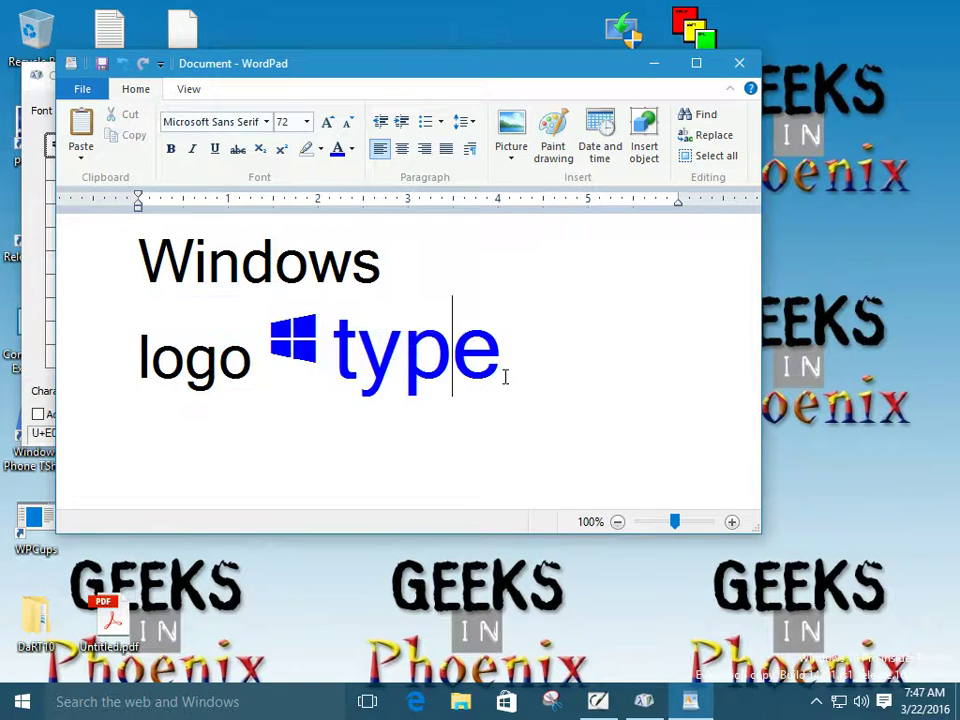
click(505, 371)
key(BackSpace)
key(BackSpace)
key(BackSpace)
key(BackSpace)
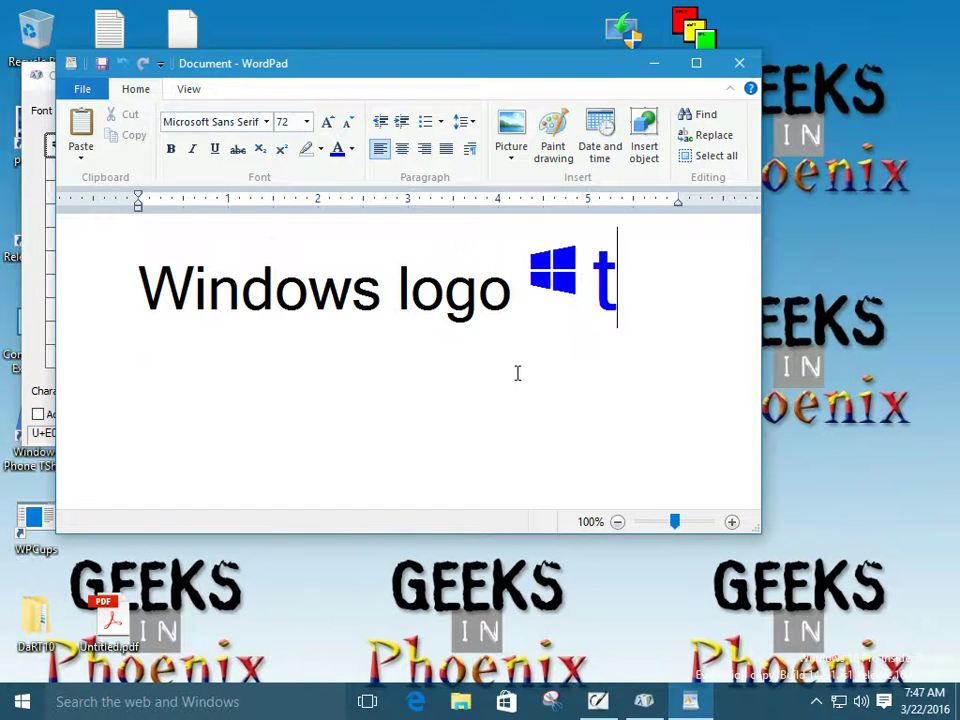